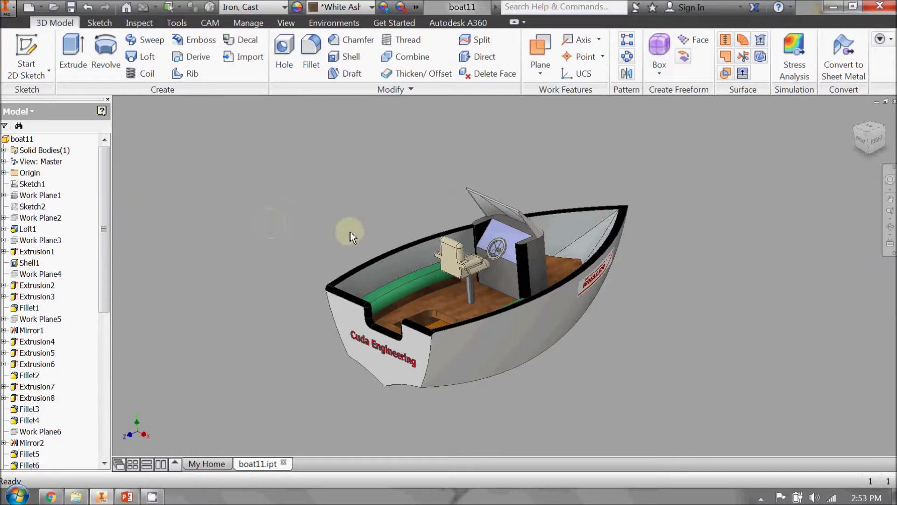
- Orbit the boat with the ViewCube to a top three-quarter view showing the WHALER side
mouse_move(856, 139)
left_mouse_down()
mouse_move(752, 136)
mouse_move(745, 152)
mouse_move(753, 140)
mouse_move(816, 123)
mouse_move(819, 195)
mouse_move(723, 194)
mouse_move(769, 144)
left_mouse_up()
left_click(871, 137)
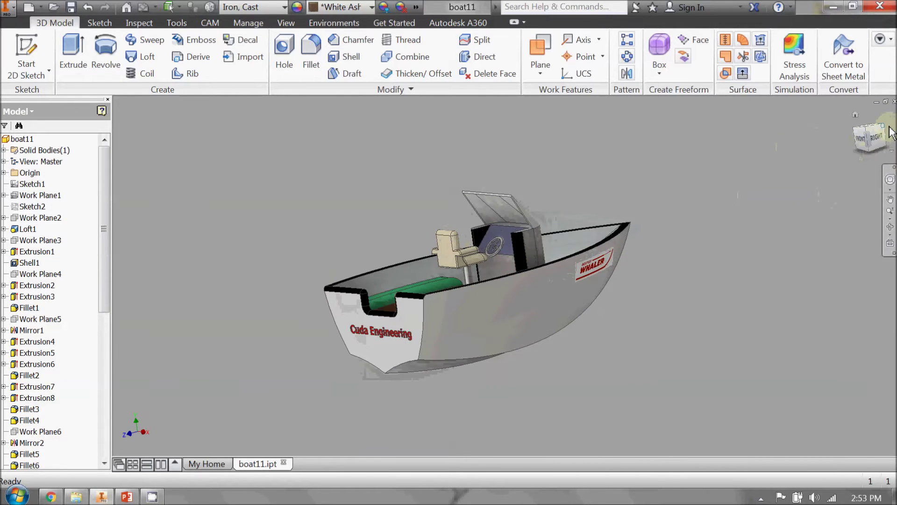
left_click(870, 138)
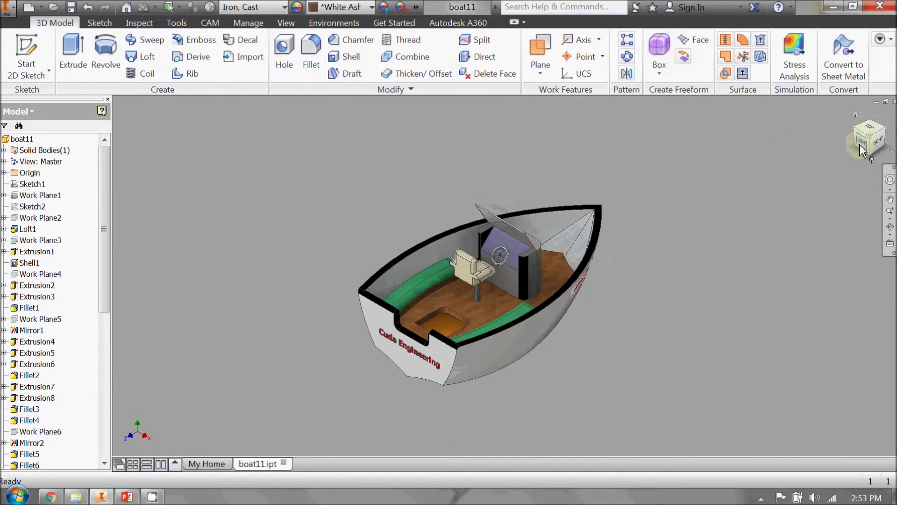
left_click(869, 154)
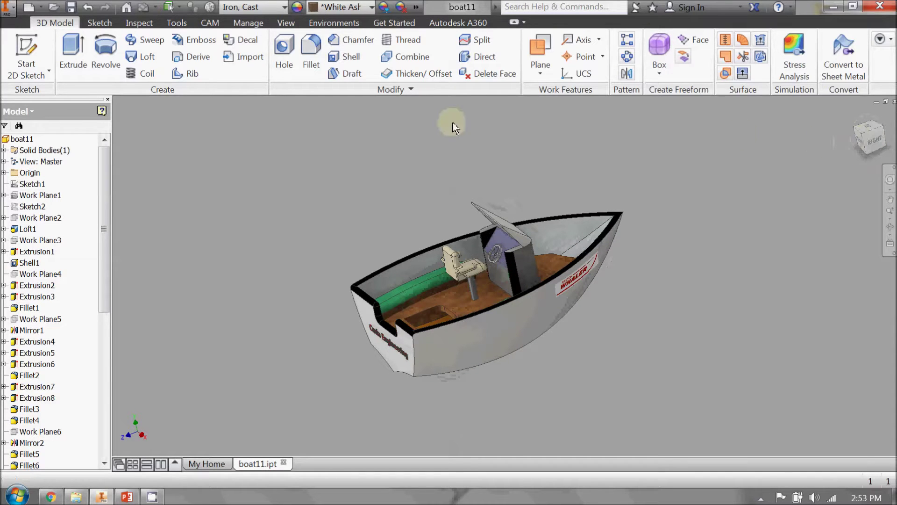
left_click(632, 268)
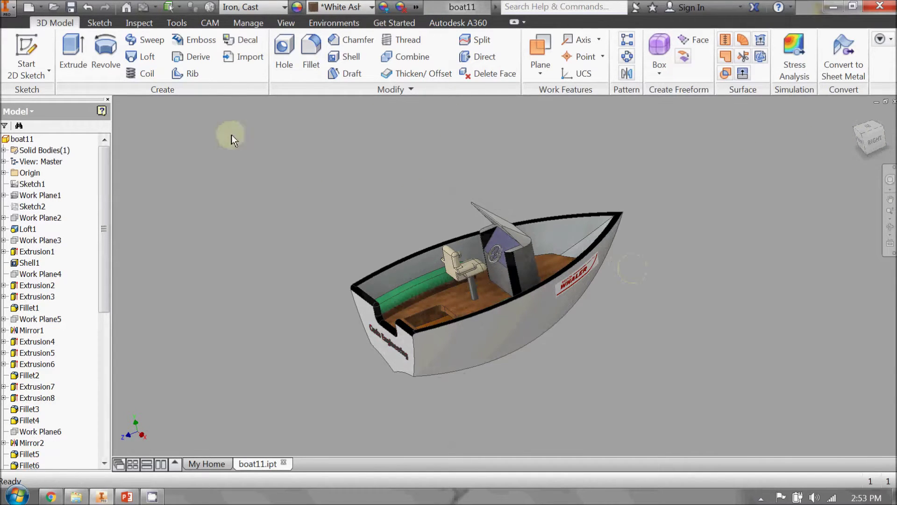
- Switch the boat to the Realistic visual style and zoom in closer
left_click(287, 23)
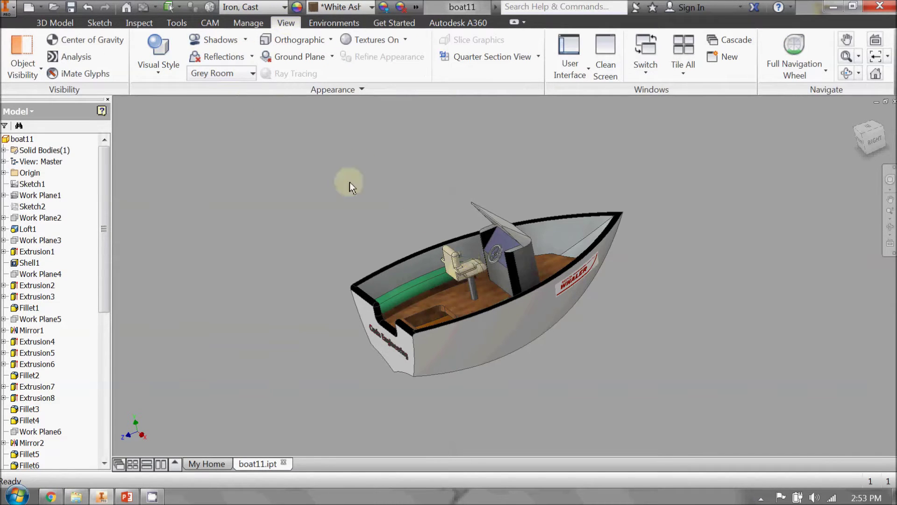
left_click(164, 67)
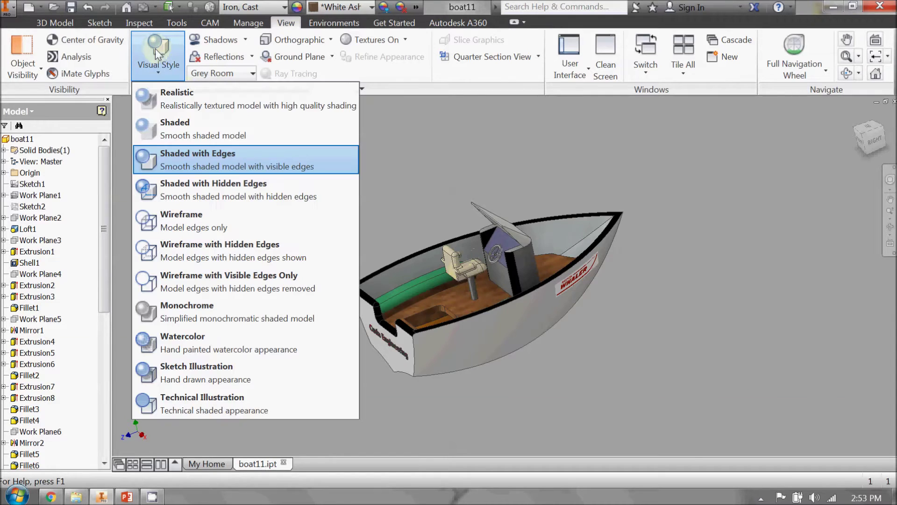
left_click(164, 99)
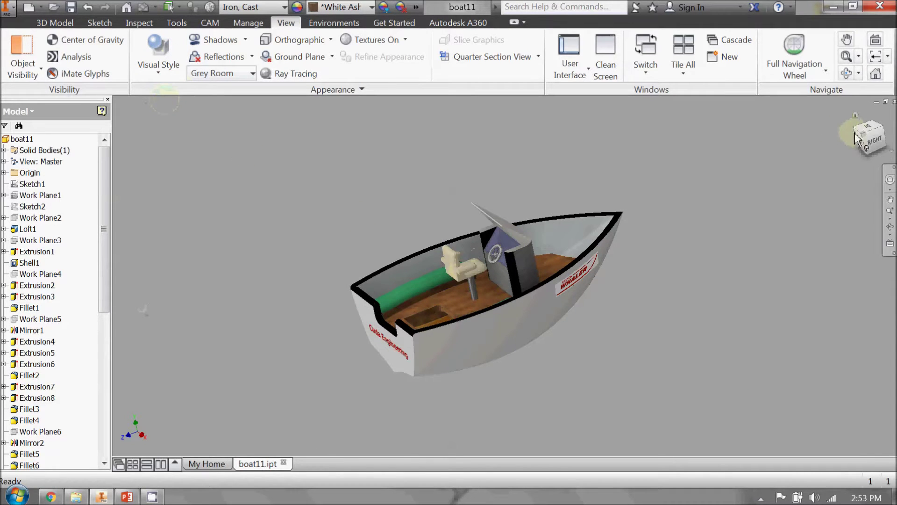
left_click_drag(865, 134, 880, 134)
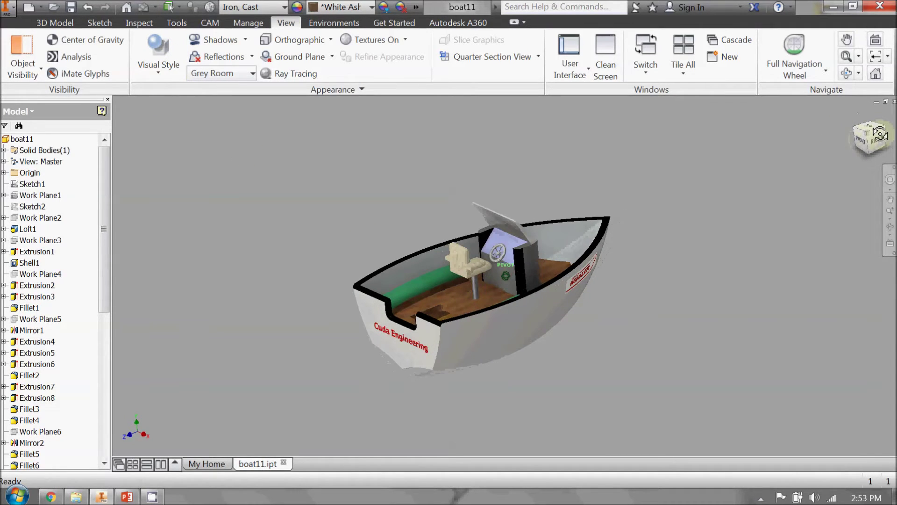
left_click(891, 211)
left_click_drag(767, 192, 765, 205)
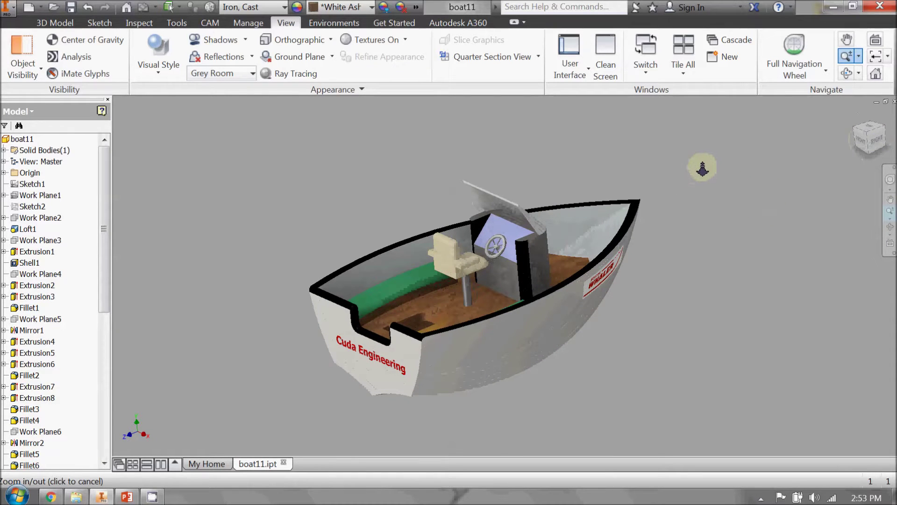
key("Escape")
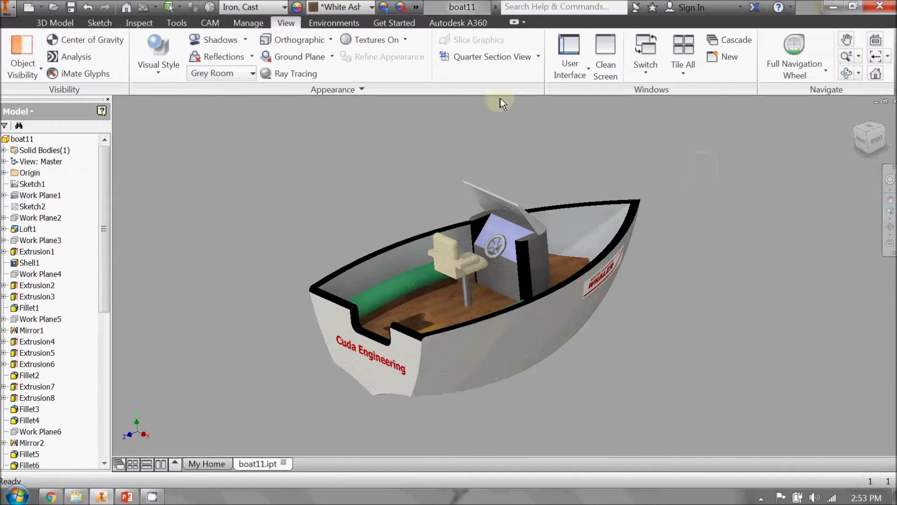
- Turn on All Shadows and enable Reflections for the boat
left_click(245, 40)
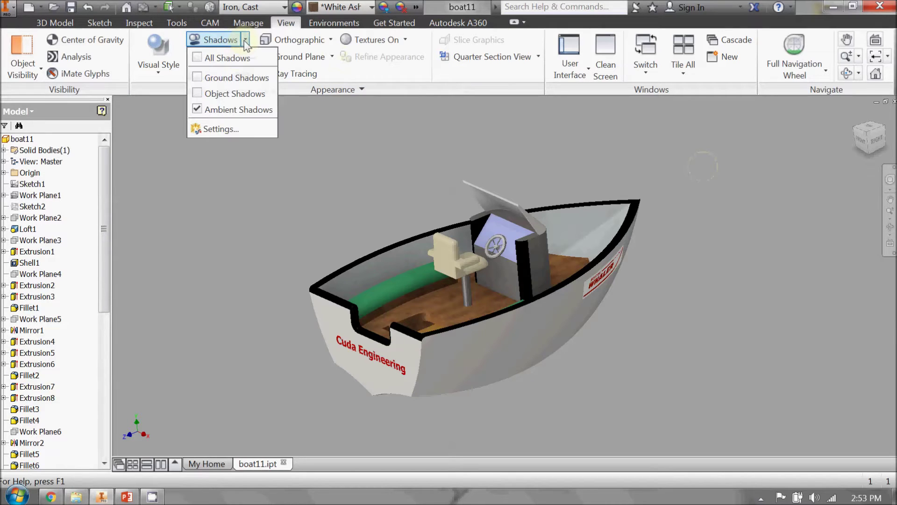
left_click(200, 59)
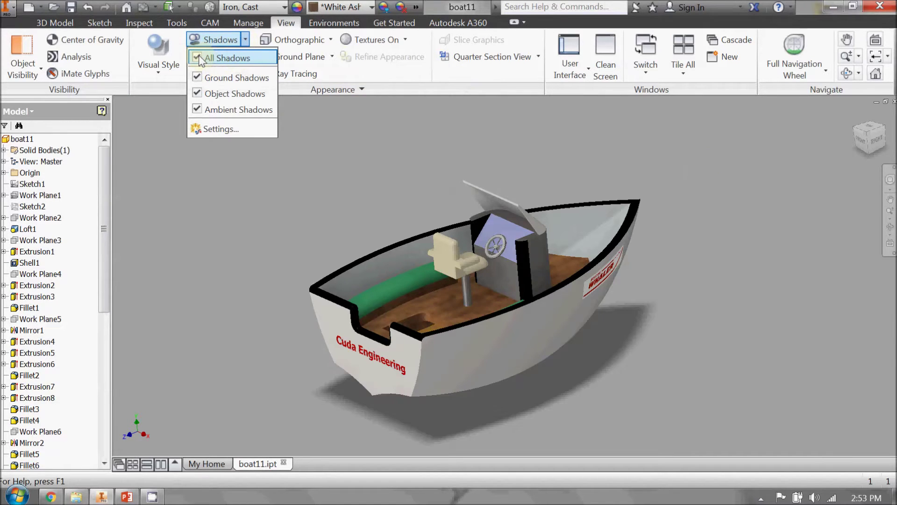
left_click(206, 173)
left_click(252, 56)
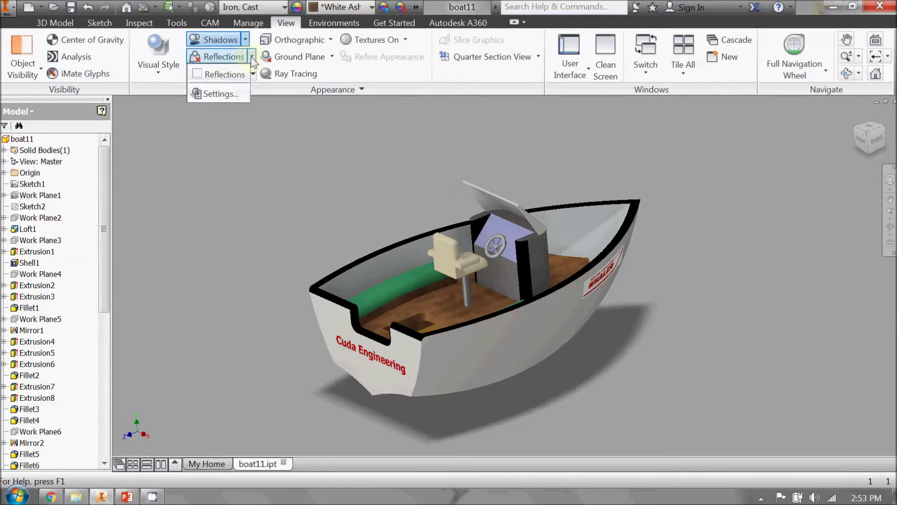
left_click(216, 77)
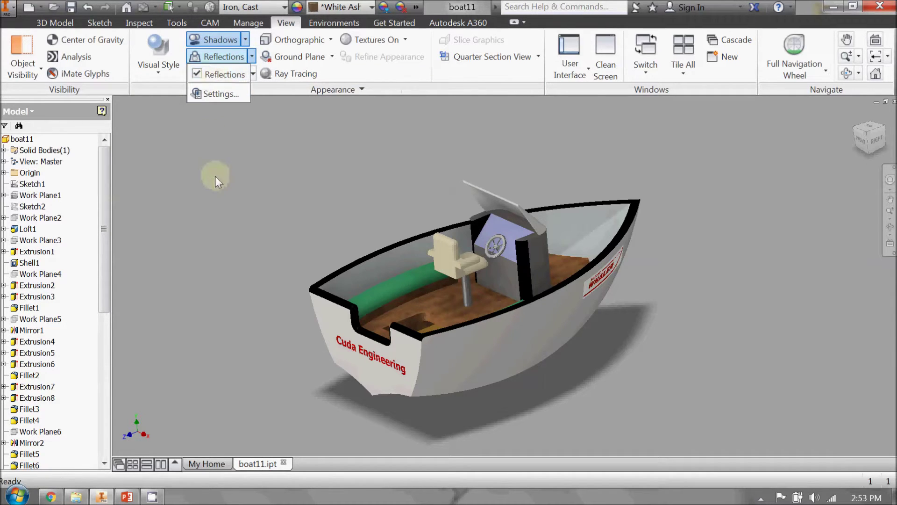
left_click(263, 185)
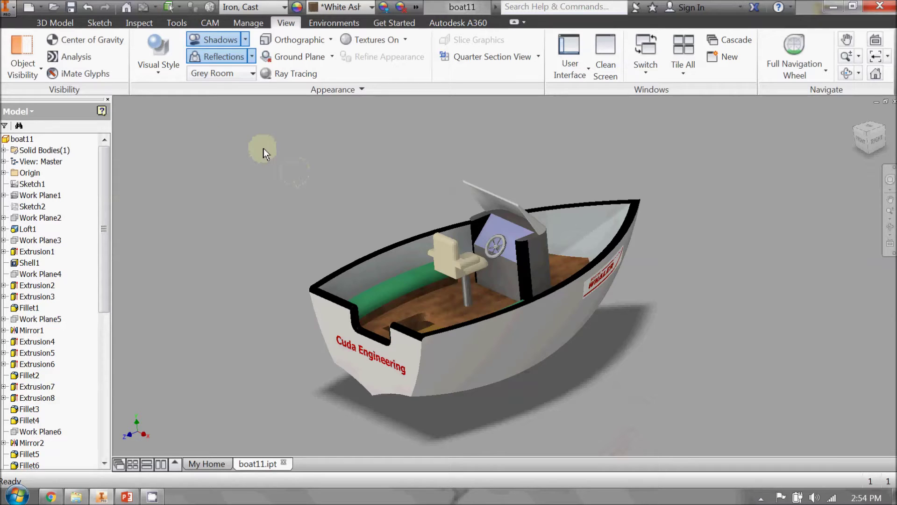
- Enter Inventor Studio and delete Animation1
left_click(321, 25)
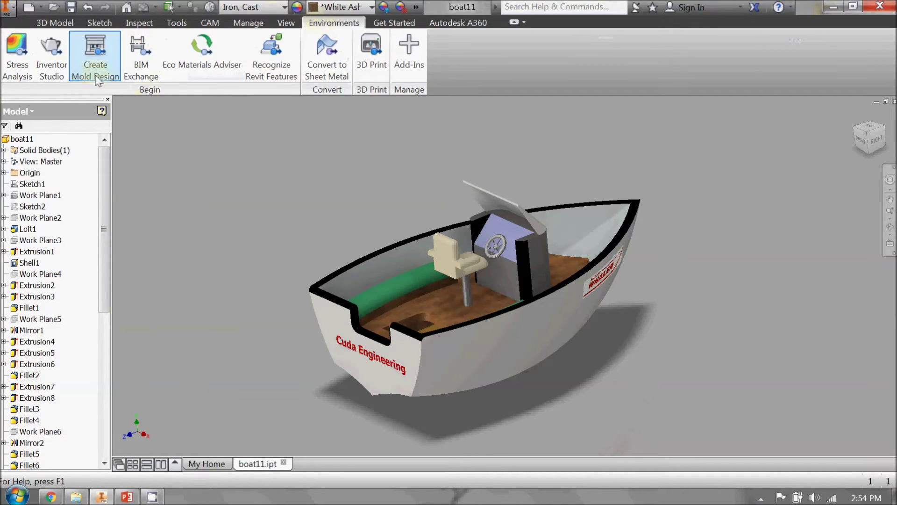
left_click(51, 45)
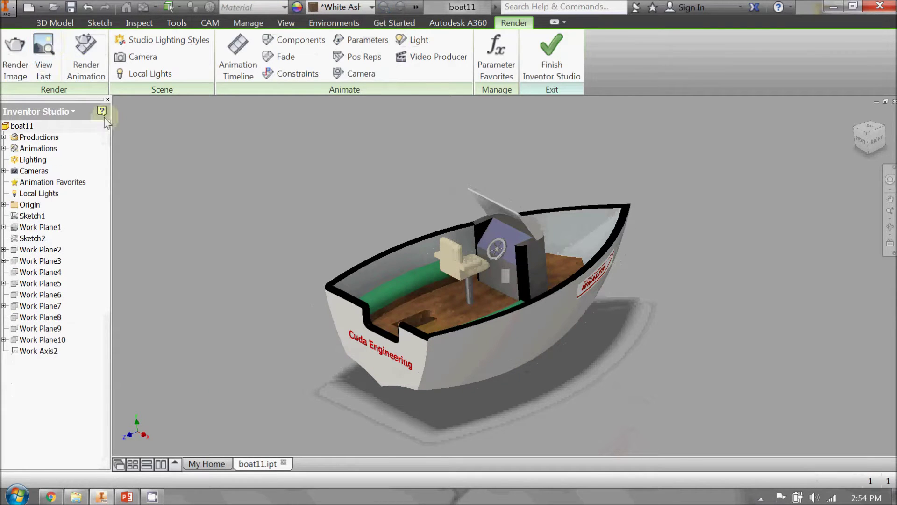
left_click(4, 149)
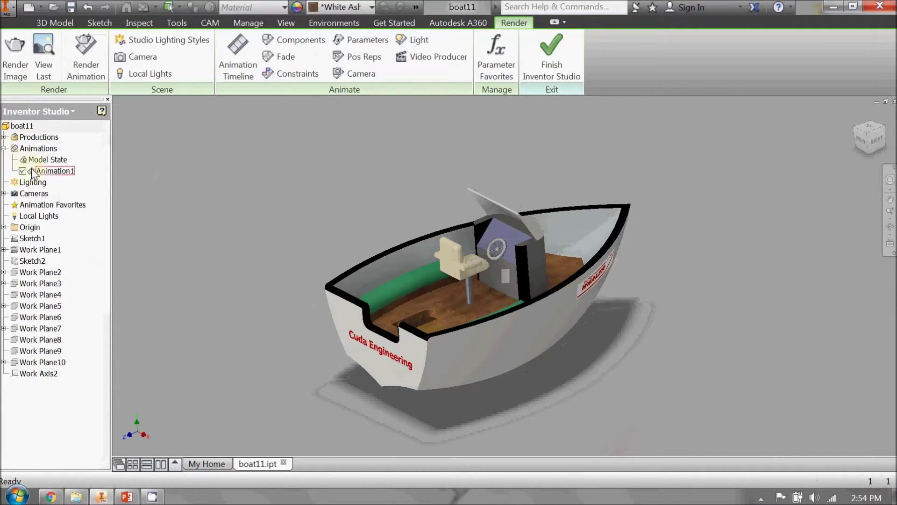
right_click(40, 172)
left_click(66, 201)
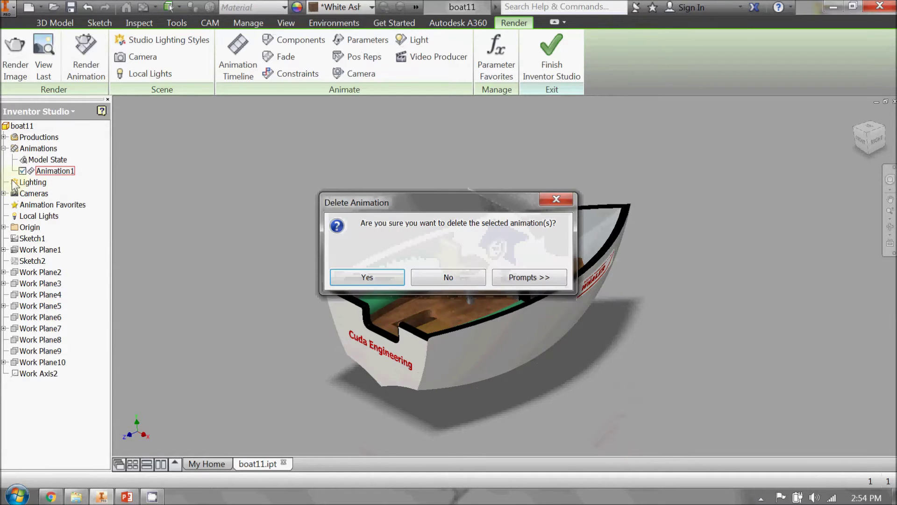
key("Return")
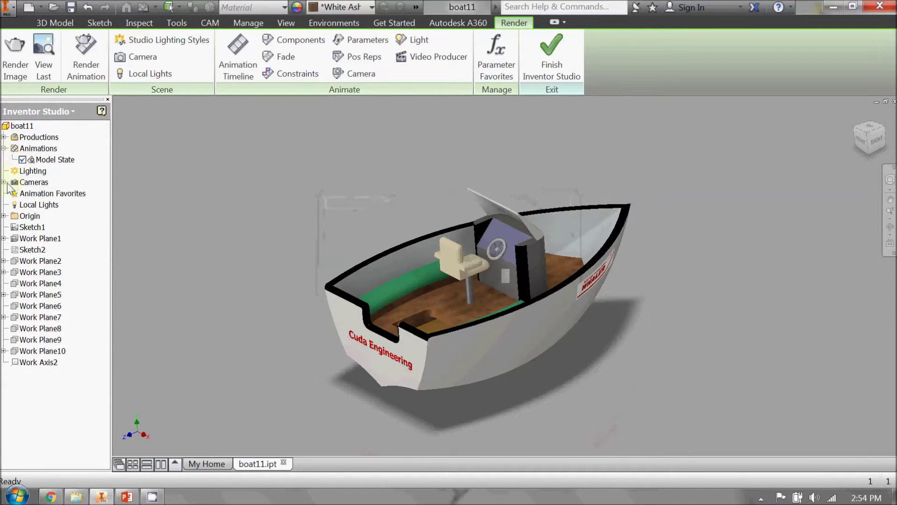
- Delete Camera1 from the Studio browser
left_click(4, 182)
right_click(35, 192)
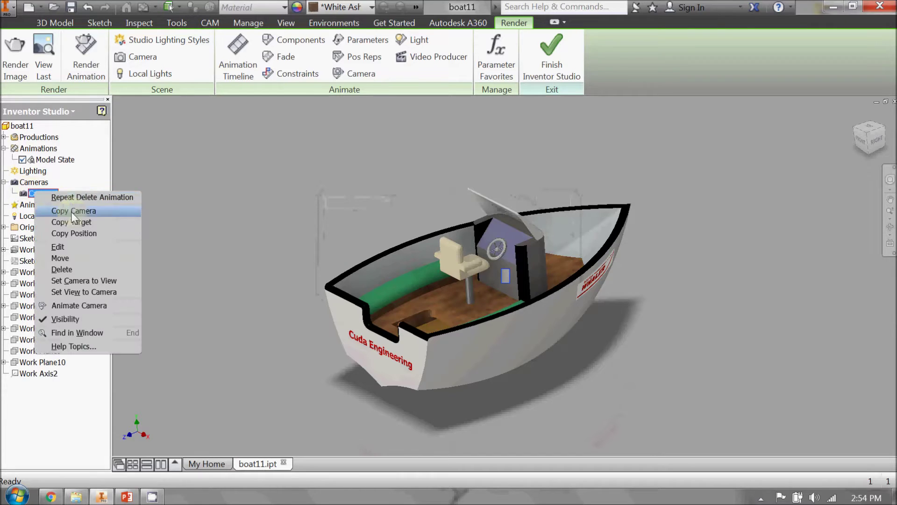
left_click(69, 266)
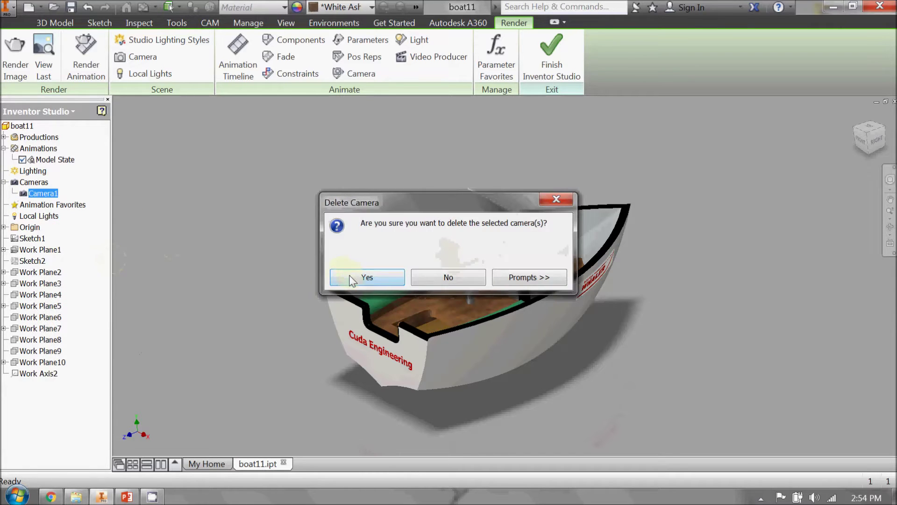
key("Return")
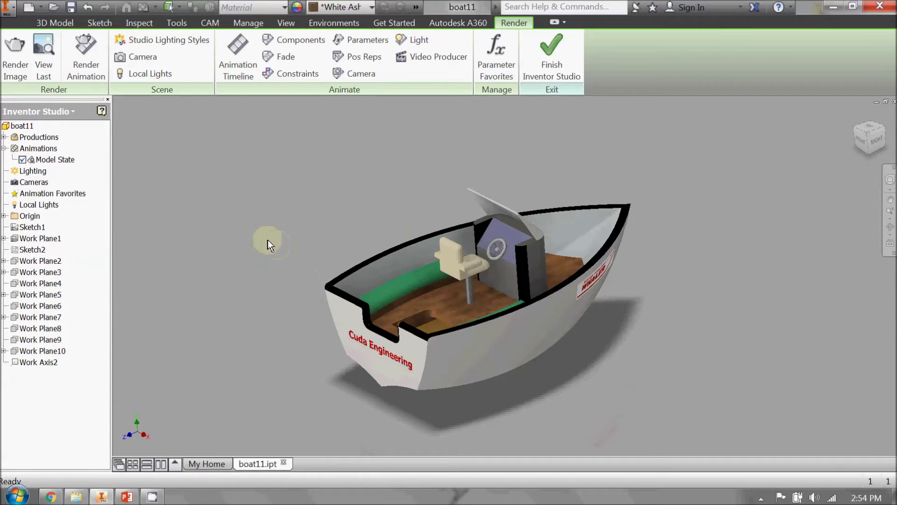
- Add a new Animation1, activate its timeline, and change its length from 30 to 5 seconds
right_click(26, 151)
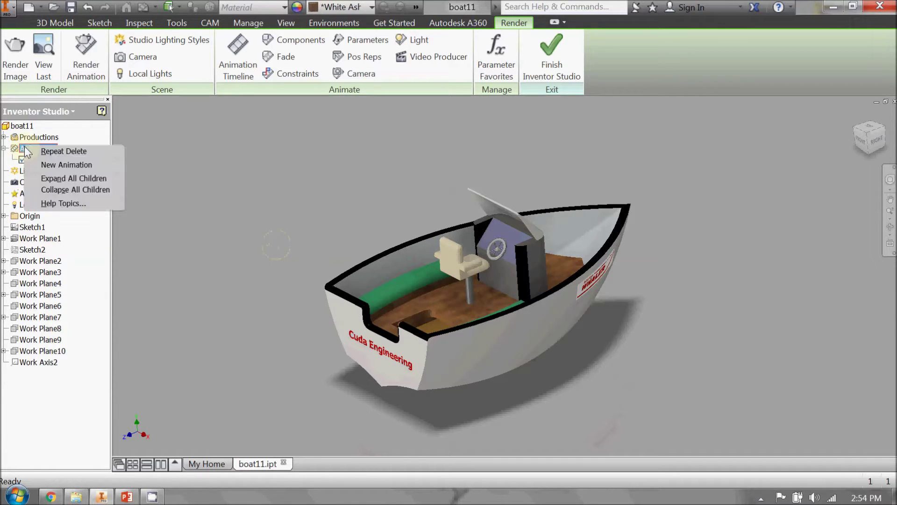
left_click(43, 165)
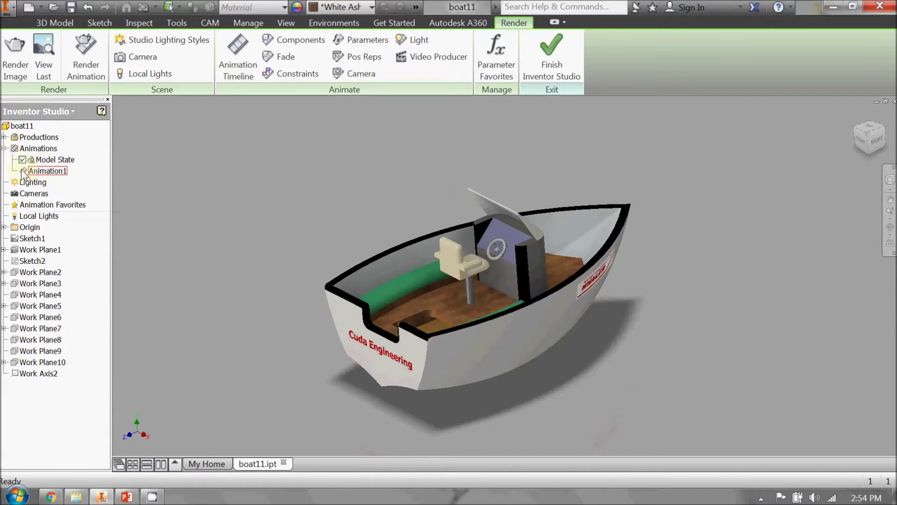
double_click(24, 171)
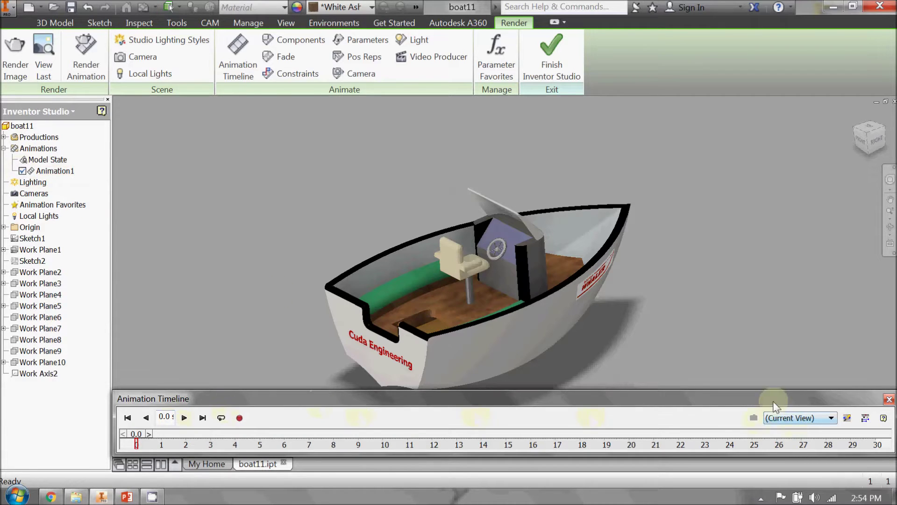
left_click(846, 418)
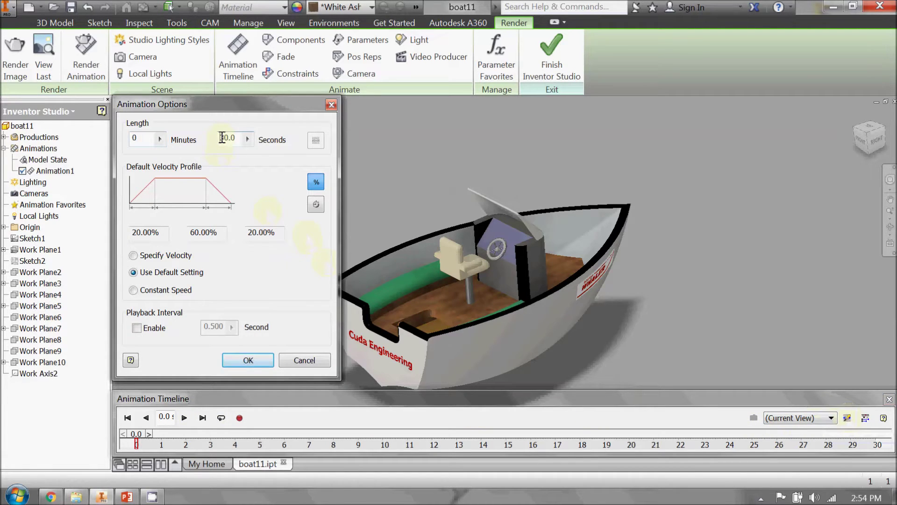
left_click_drag(222, 137, 243, 140)
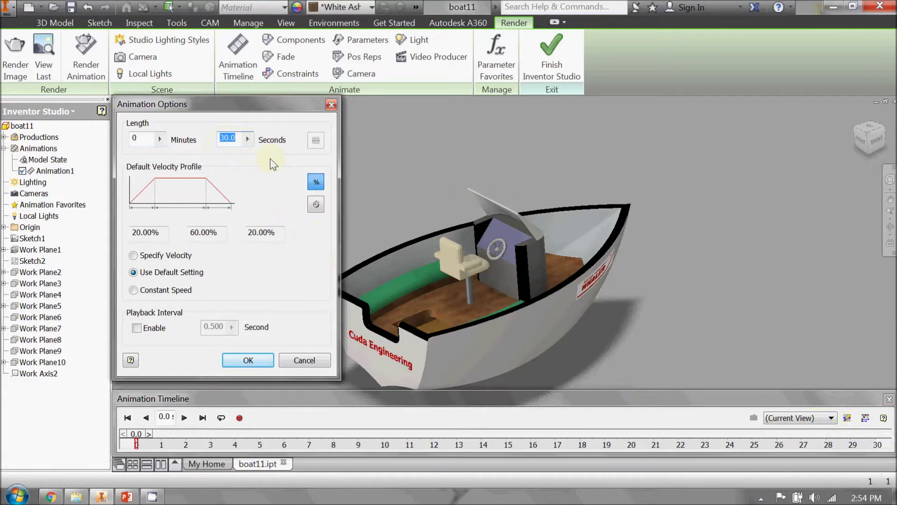
type("5")
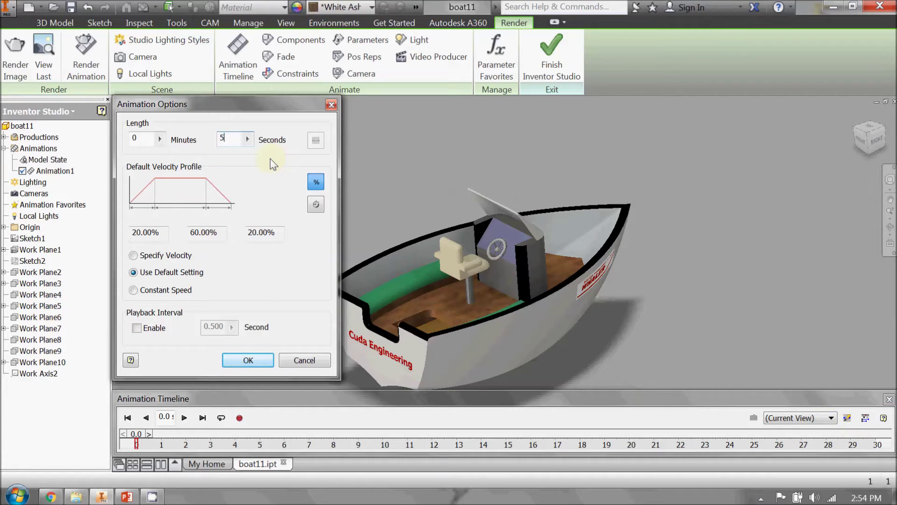
left_click(246, 360)
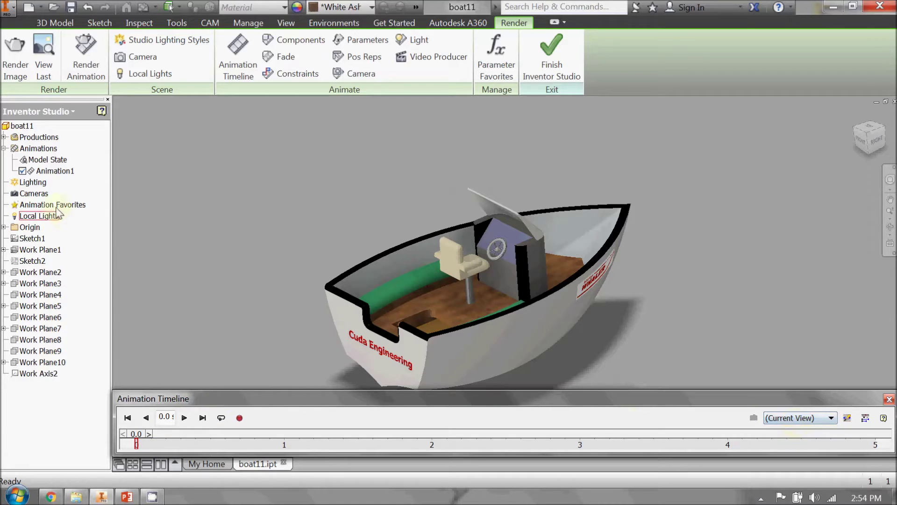
- Create Camera1 from the current view and select it as the Animation1 timeline camera
right_click(31, 194)
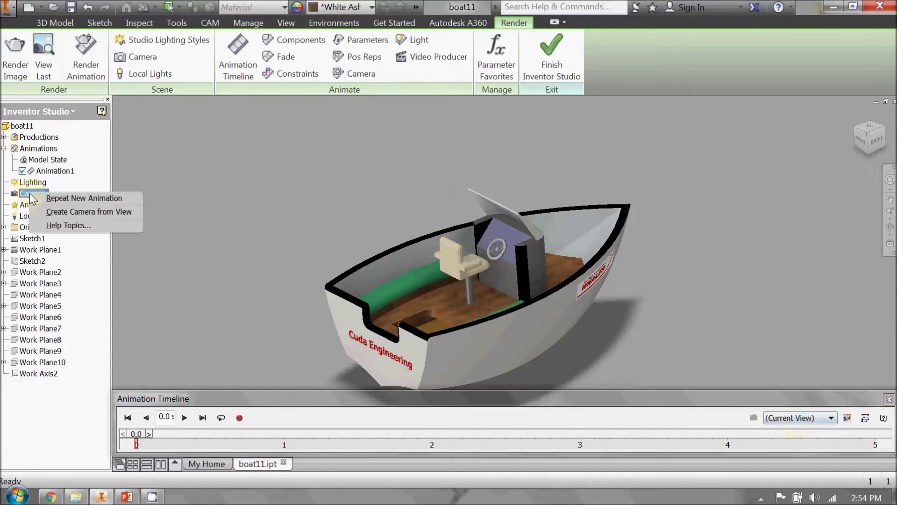
left_click(60, 211)
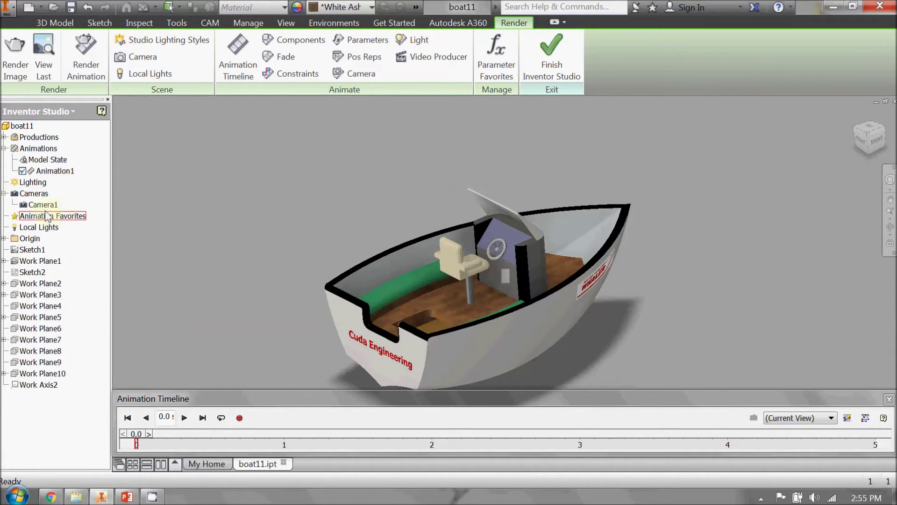
left_click(804, 419)
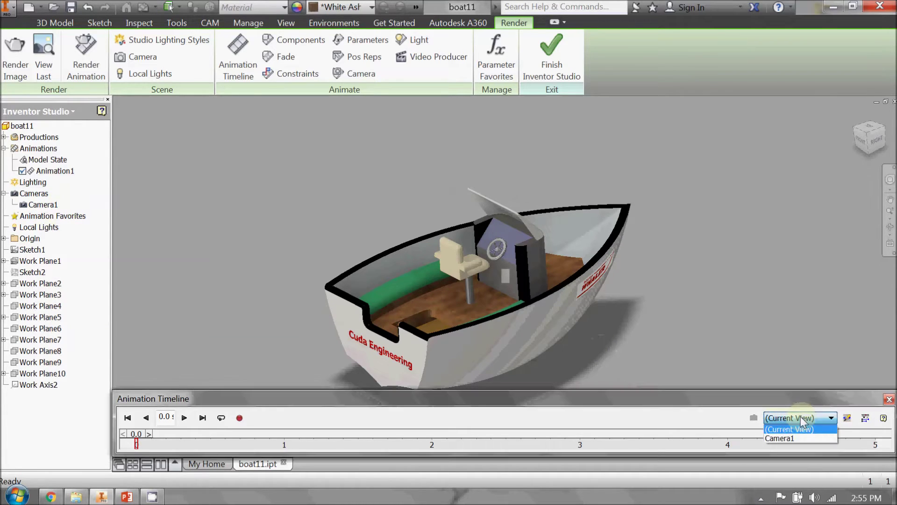
left_click(802, 439)
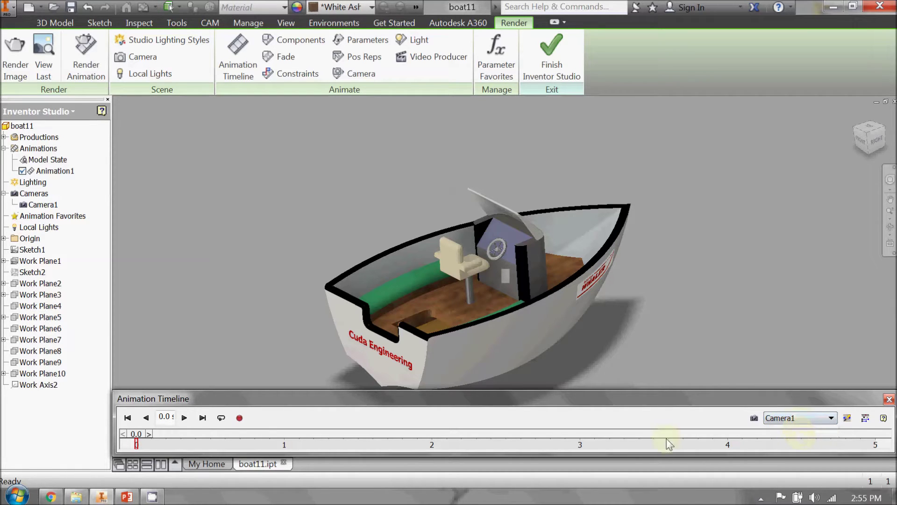
mouse_move(138, 437)
left_mouse_down()
mouse_move(231, 437)
mouse_move(137, 437)
left_mouse_up()
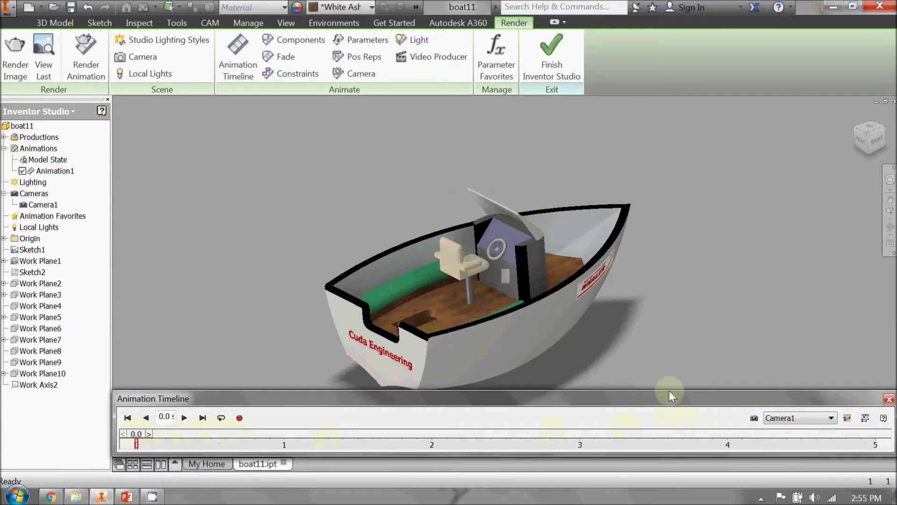
- Add a Camera1 turntable spinning one revolution about Y Origin over 5.0 s
left_click(352, 75)
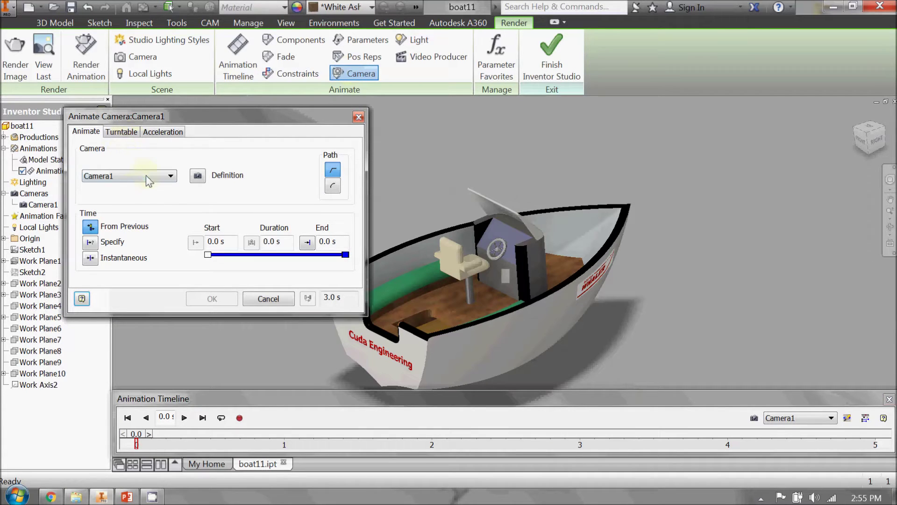
left_click(122, 132)
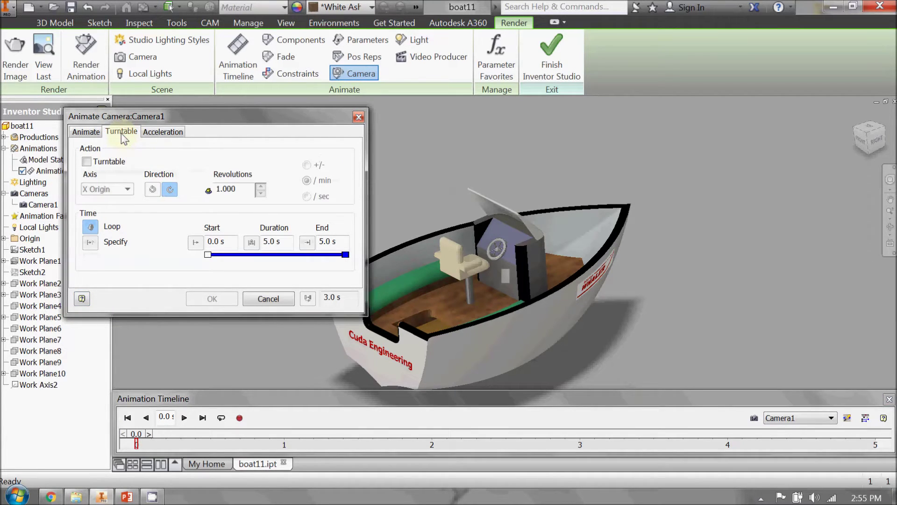
left_click(86, 162)
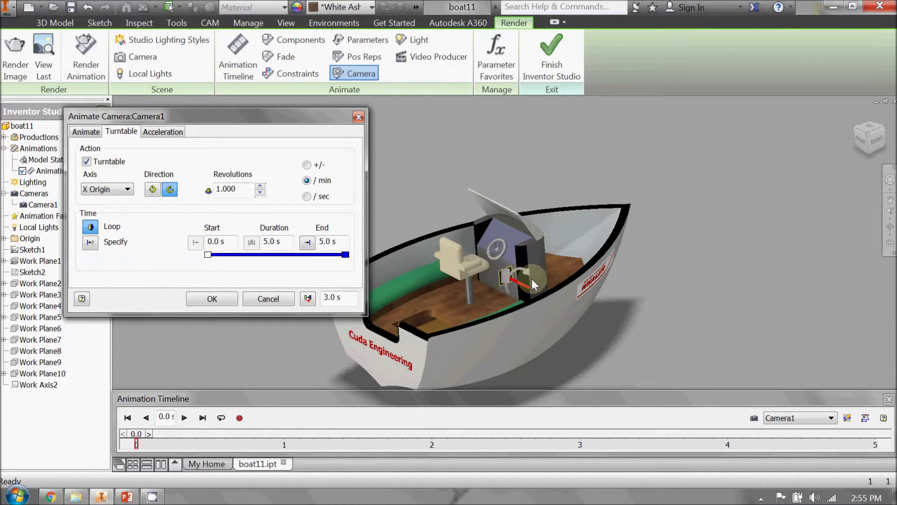
left_click(106, 193)
left_click(102, 206)
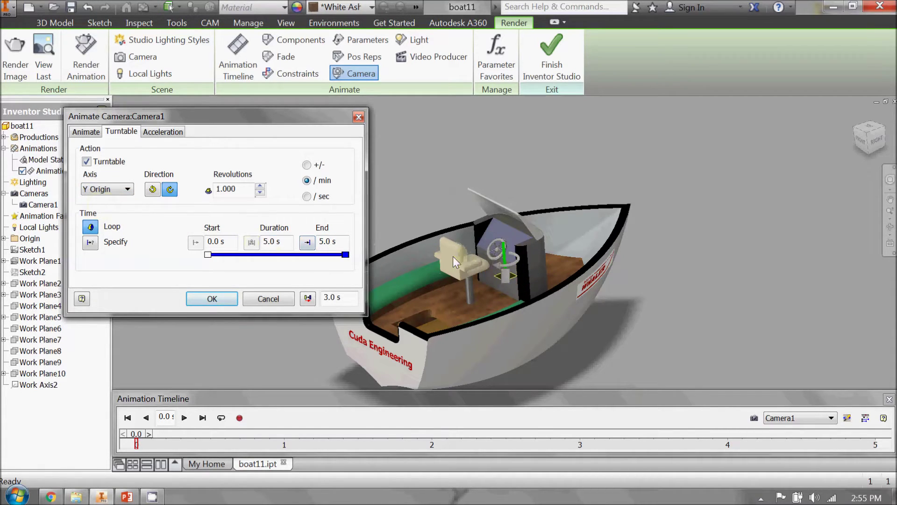
left_click(123, 190)
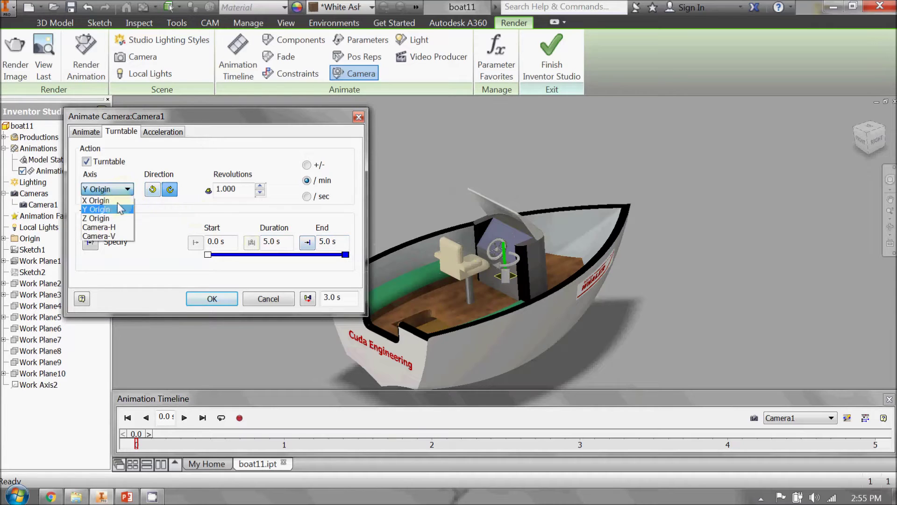
left_click(105, 227)
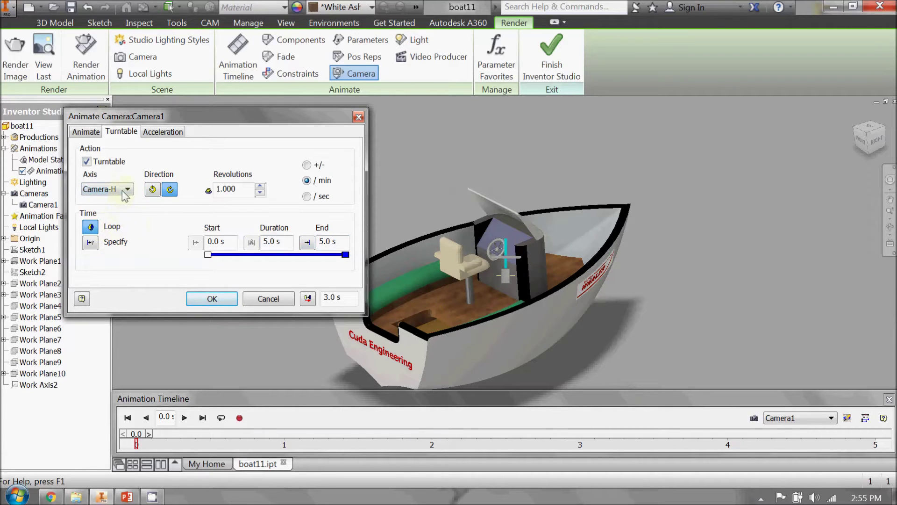
left_click(123, 191)
left_click(112, 209)
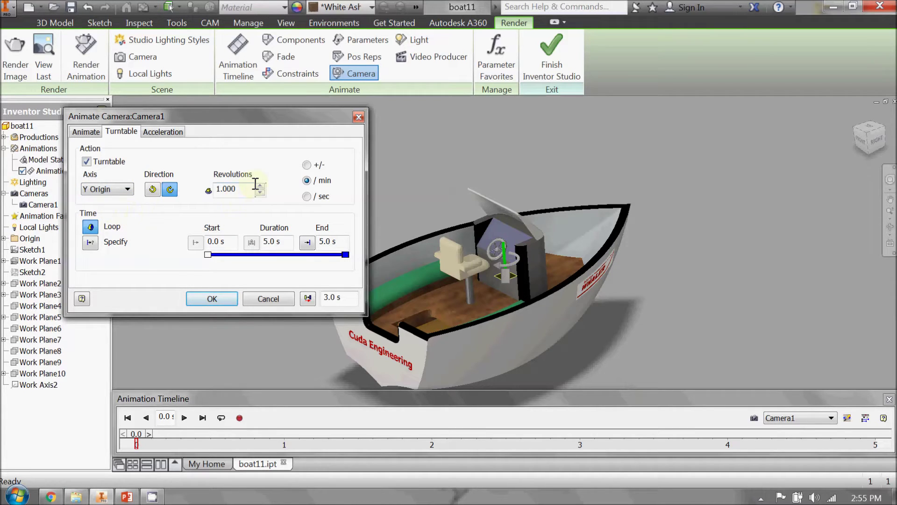
left_click(307, 165)
left_click(212, 299)
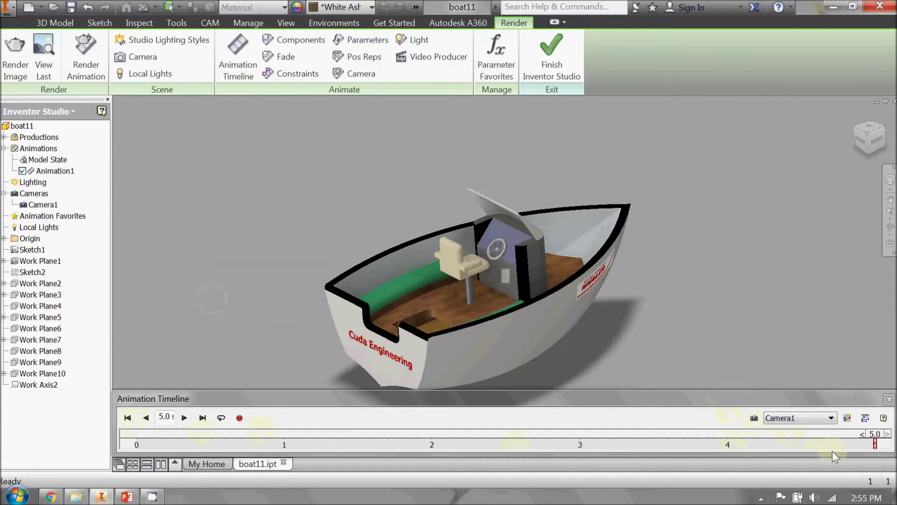
- Scrub the animation timeline to preview the boat's rotation, then return it to 0.0 s
left_click_drag(876, 444, 136, 446)
left_click(143, 421)
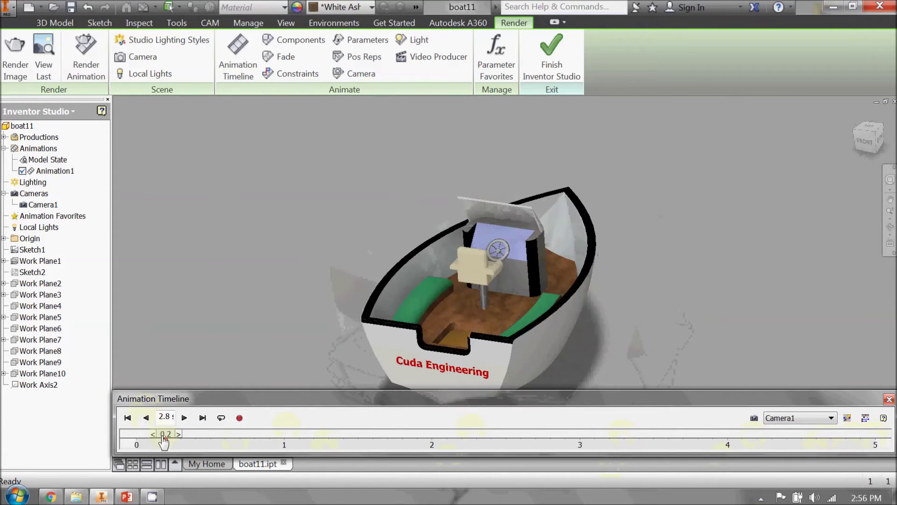
left_click_drag(870, 440, 240, 437)
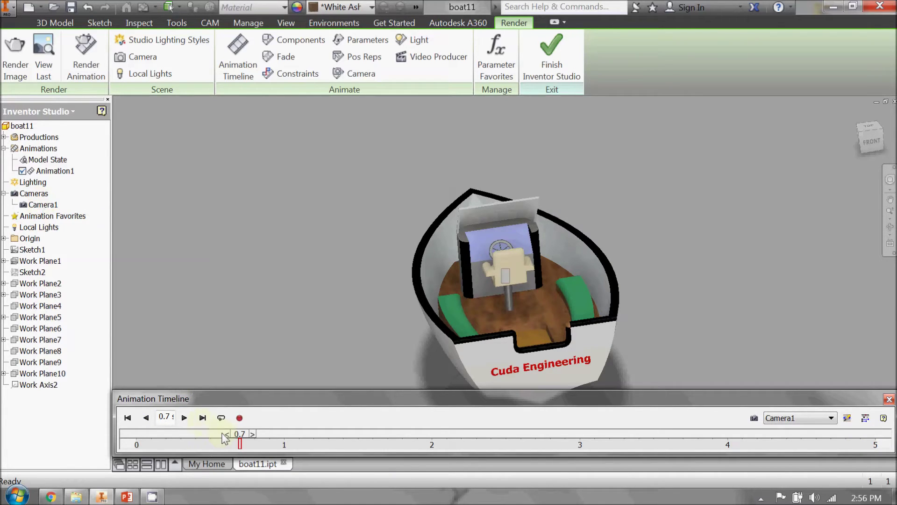
left_click_drag(238, 434, 142, 435)
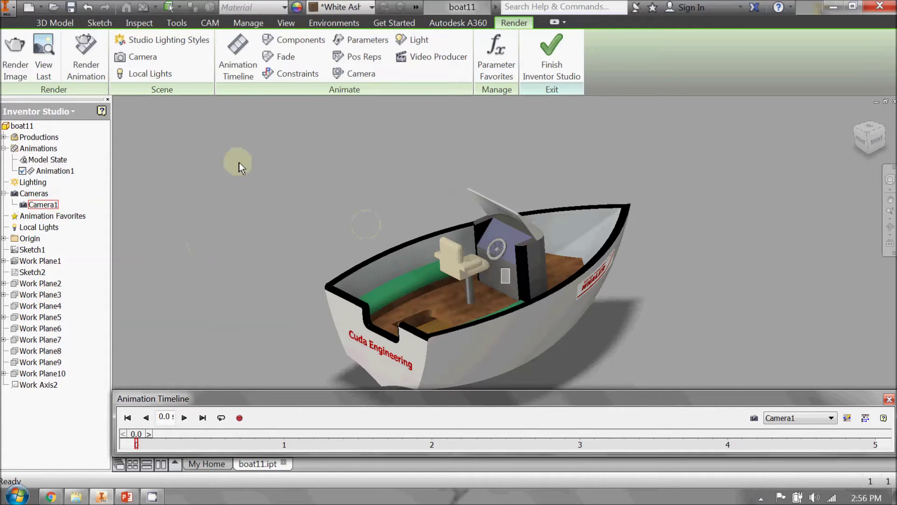
left_click(89, 61)
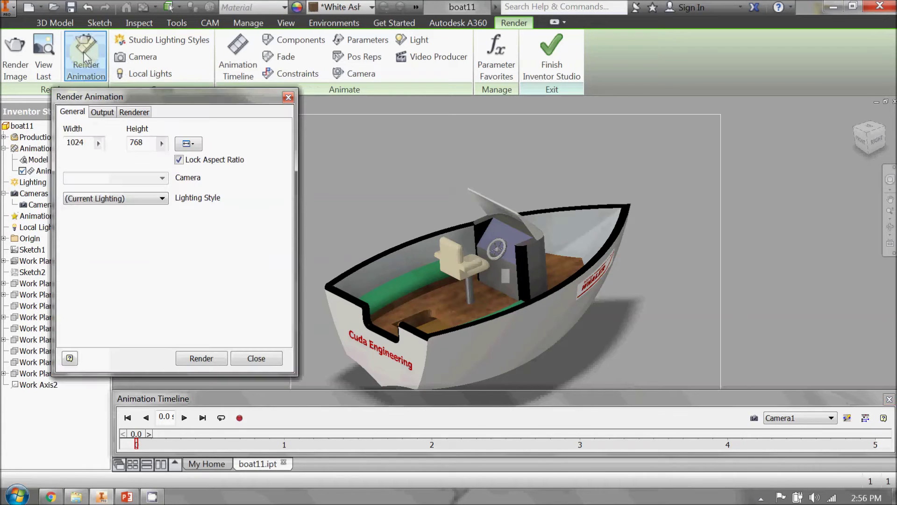
- Choose 640 x 480 as the Render Animation output size and close the dialog
left_click_drag(107, 96, 168, 141)
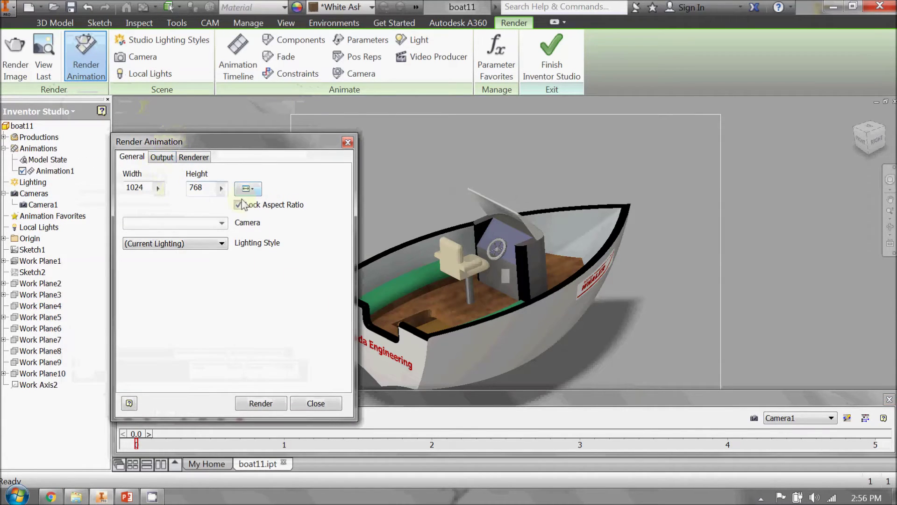
left_click(252, 189)
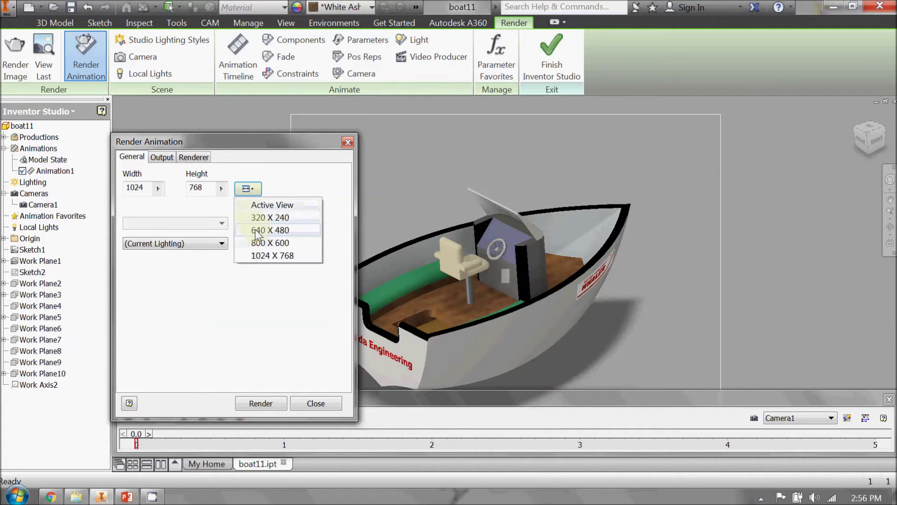
left_click(257, 231)
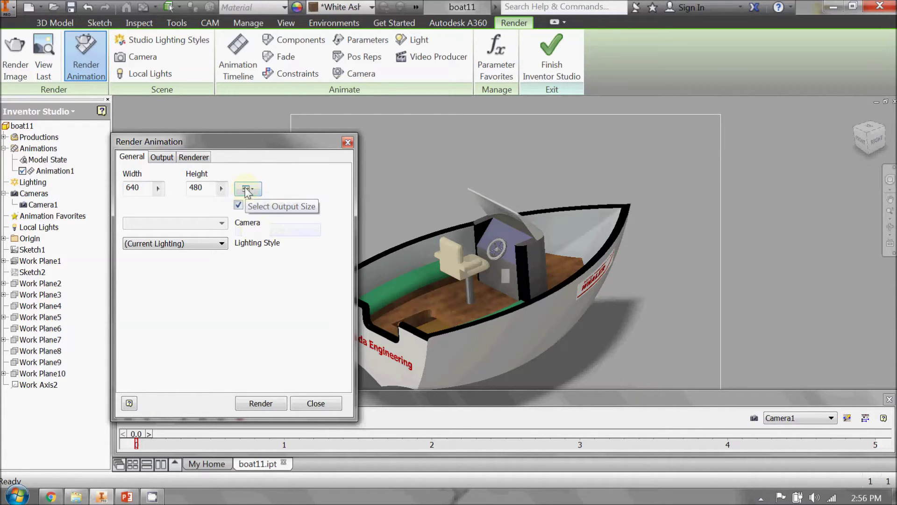
left_click_drag(195, 141, 98, 89)
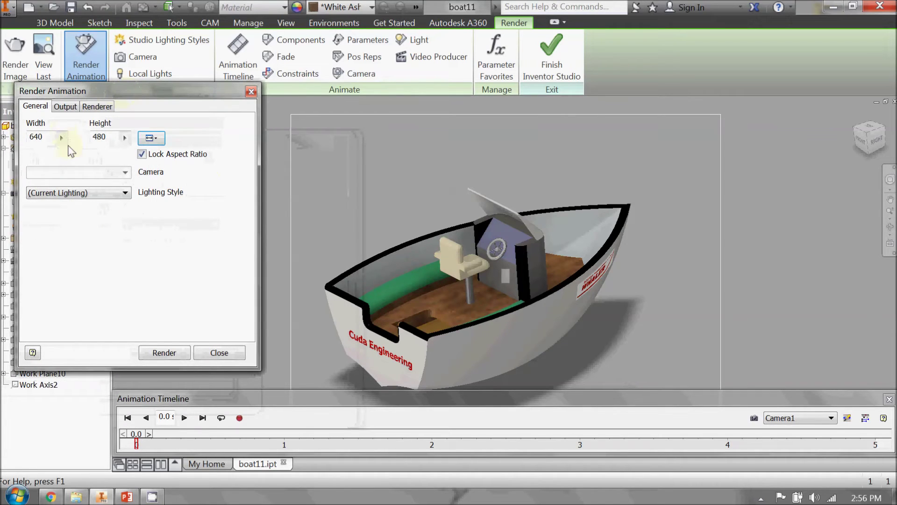
left_click(150, 138)
left_click(153, 178)
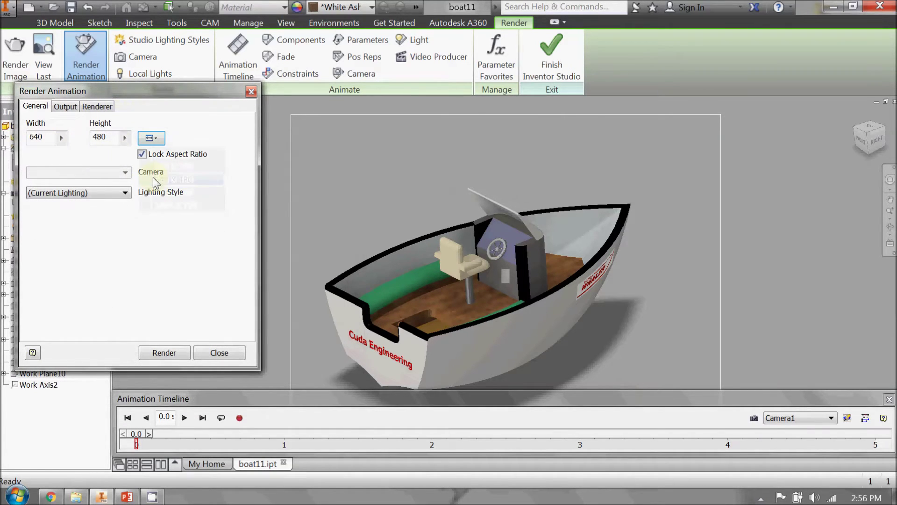
left_click(150, 138)
left_click(155, 190)
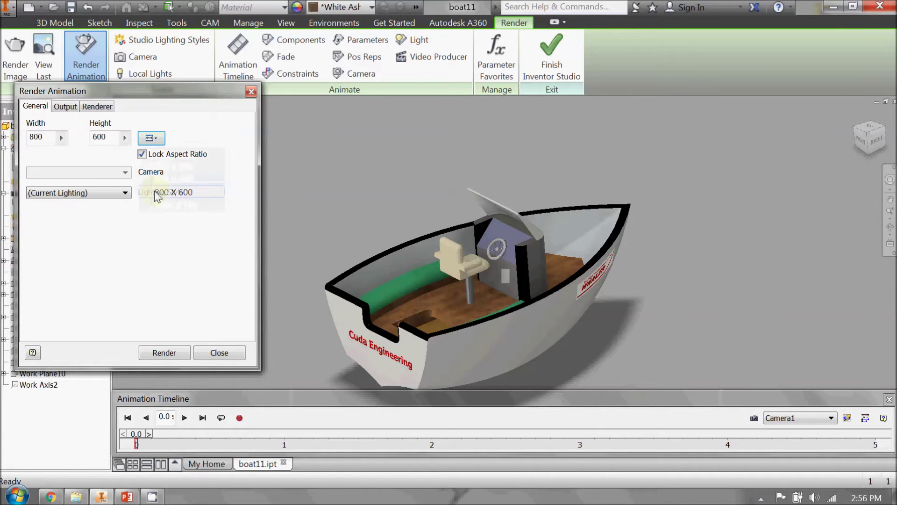
left_click(149, 139)
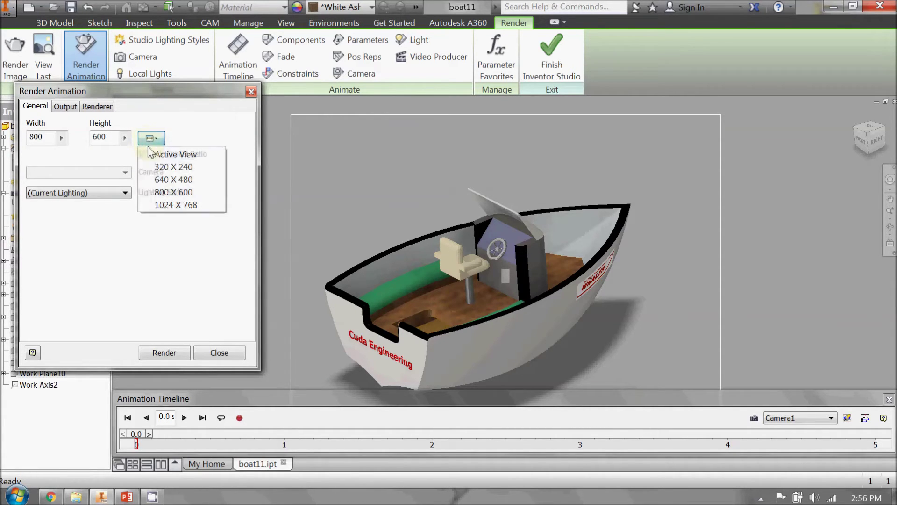
left_click(151, 178)
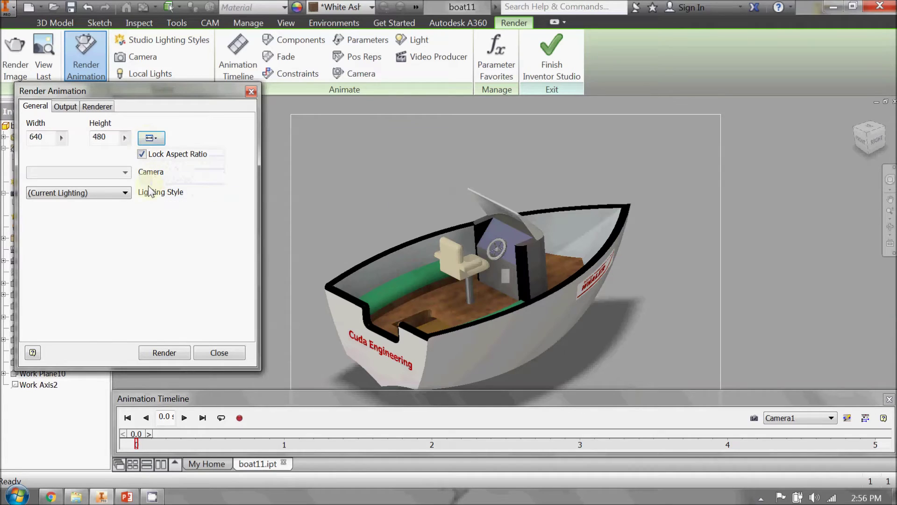
left_click(214, 355)
- Edit Camera1, widening its frame to a 3.21 deg zoom so the boat fits
right_click(42, 205)
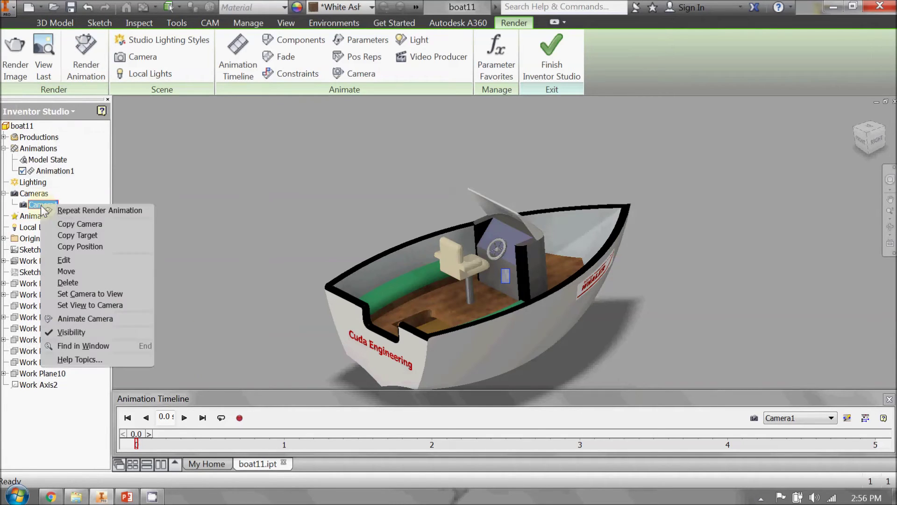
left_click(62, 260)
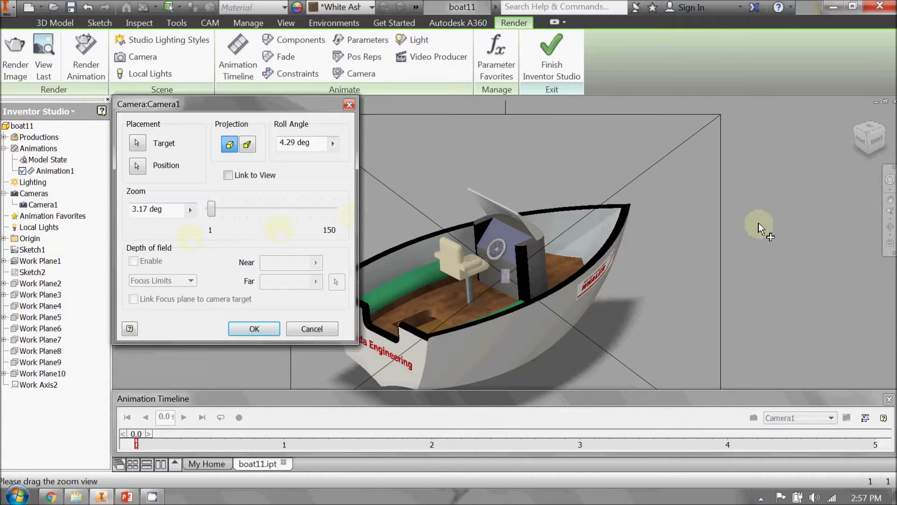
scroll(758, 228, "down", 2)
scroll(758, 228, "up", 3)
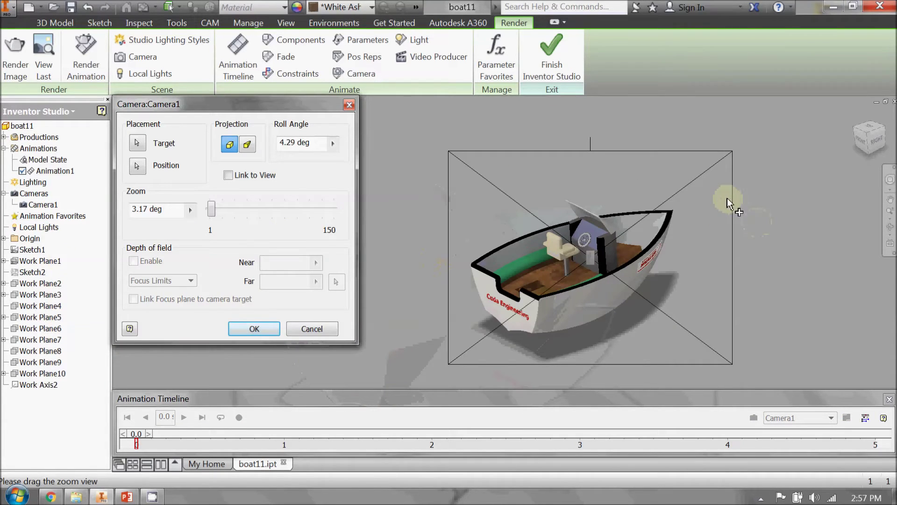
mouse_move(456, 151)
left_mouse_down()
mouse_move(436, 136)
mouse_move(456, 155)
mouse_move(439, 143)
mouse_move(447, 151)
left_mouse_up()
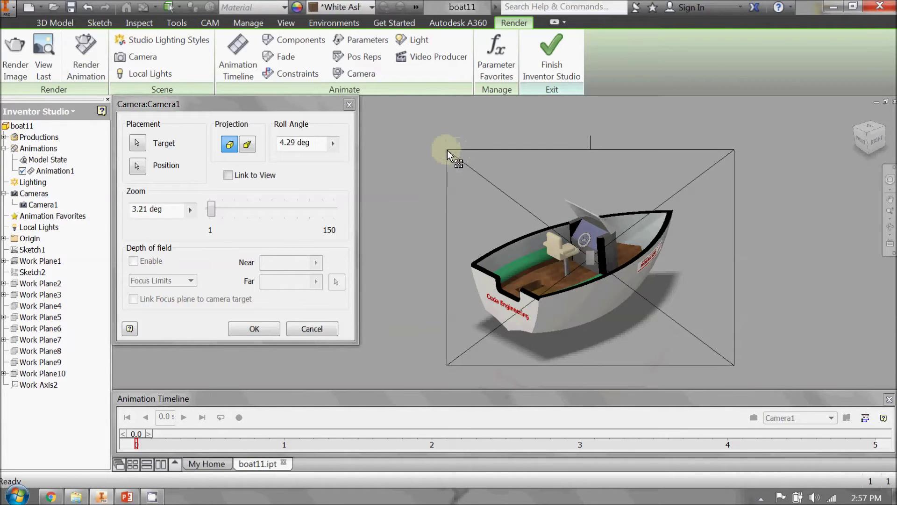
left_click(135, 437)
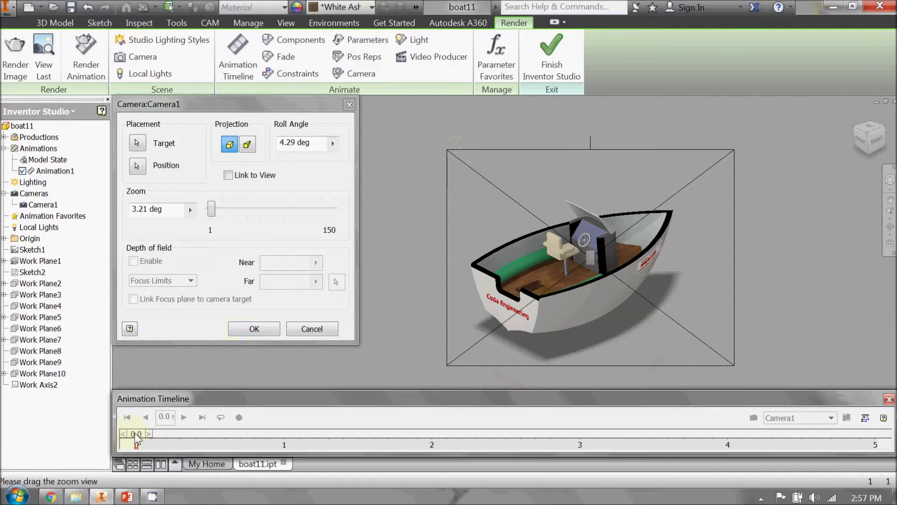
left_click(253, 329)
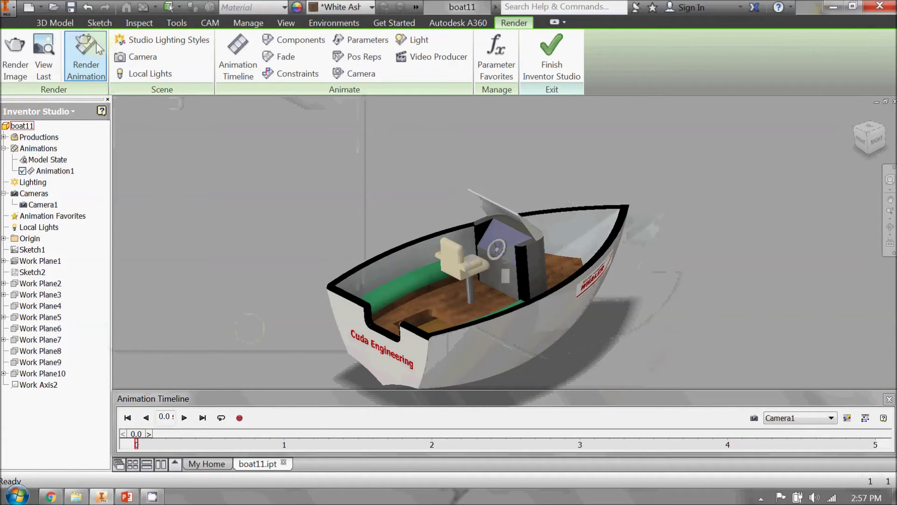
- Set the render output file to boattest33.avi (AVI Video File) in the Desktop folder
left_click(86, 55)
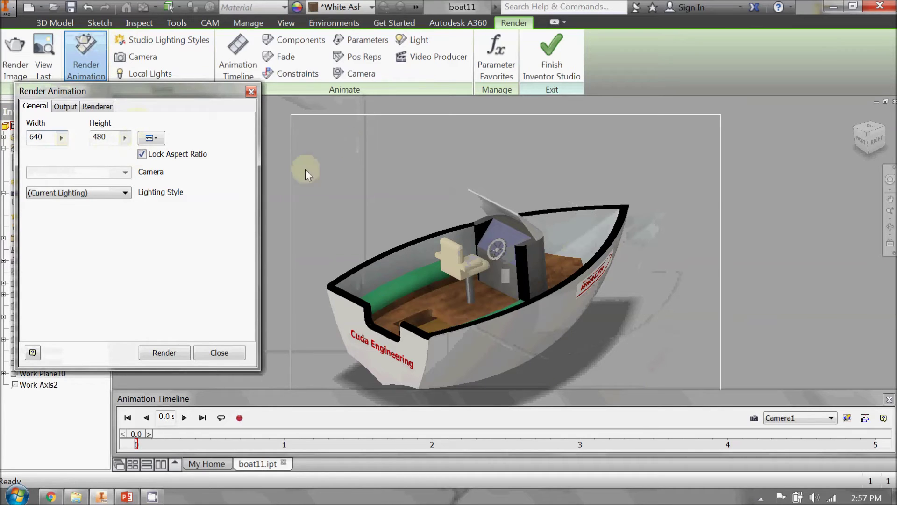
left_click(64, 106)
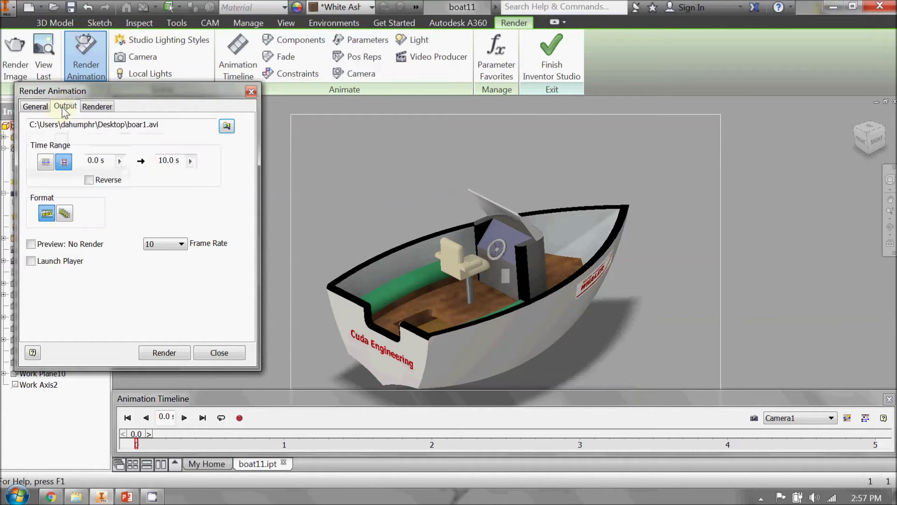
left_click(226, 125)
left_click(332, 131)
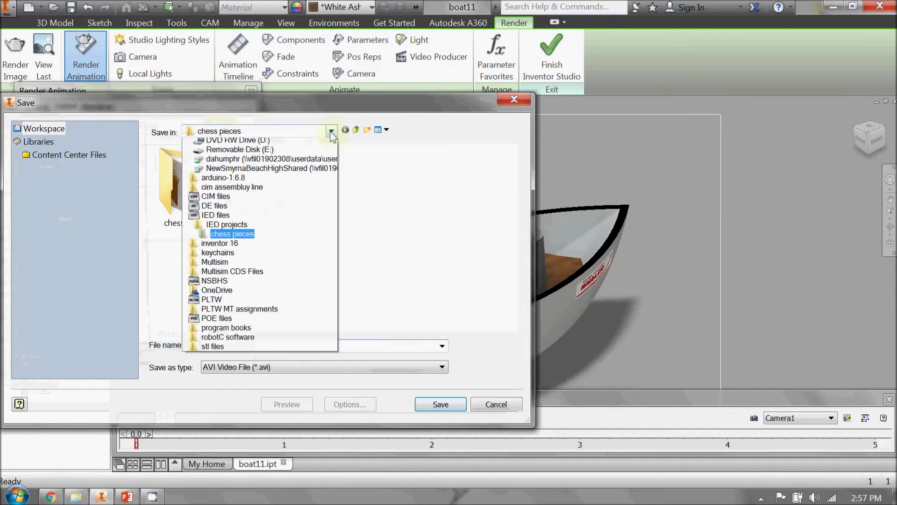
left_click(214, 151)
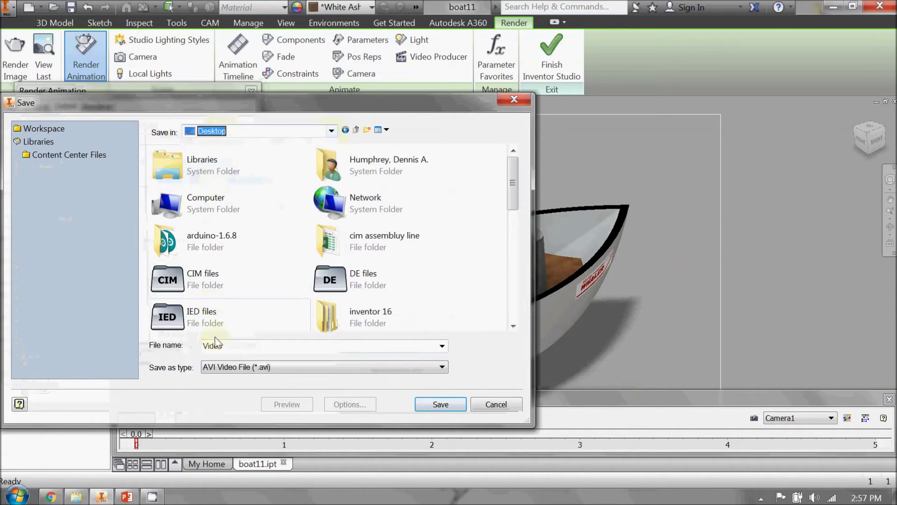
left_click(232, 367)
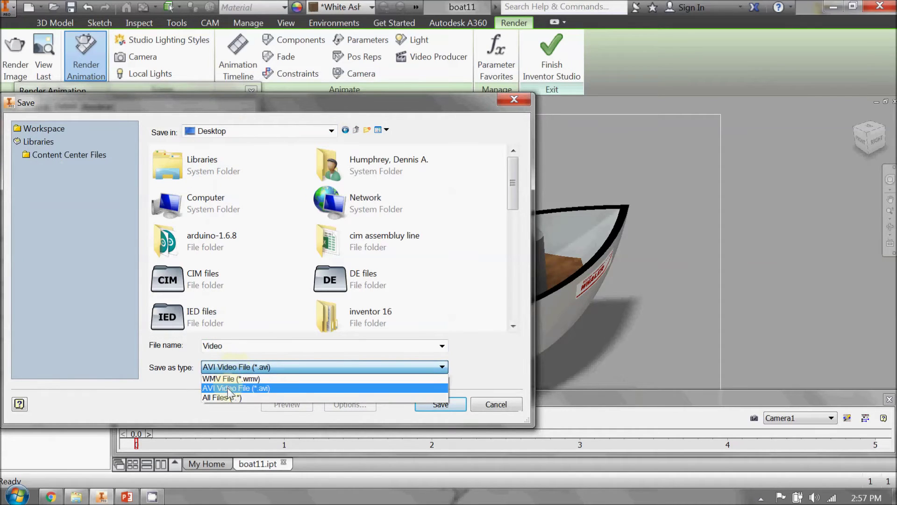
left_click(230, 387)
double_click(213, 345)
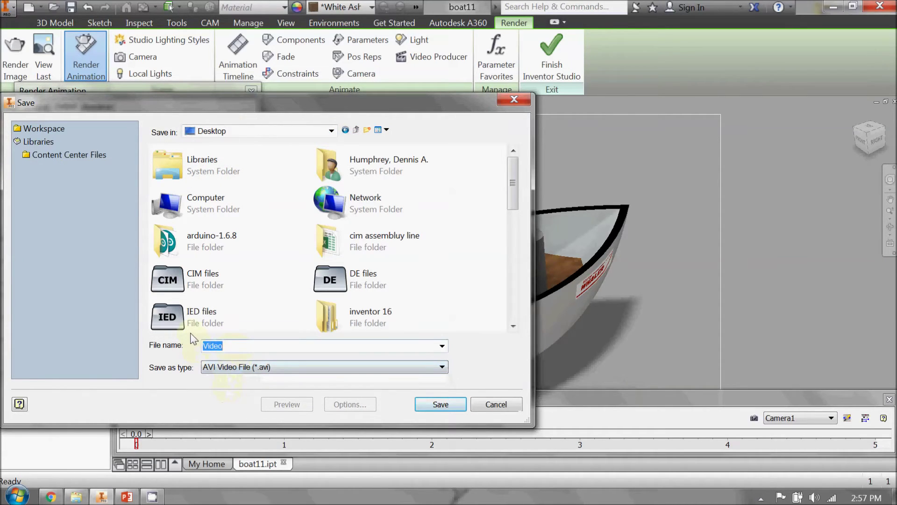
type("boat")
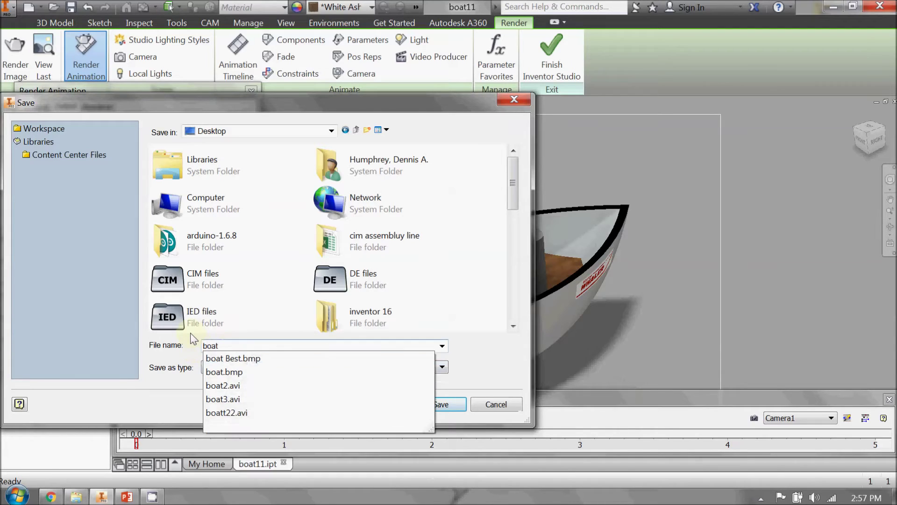
type("test")
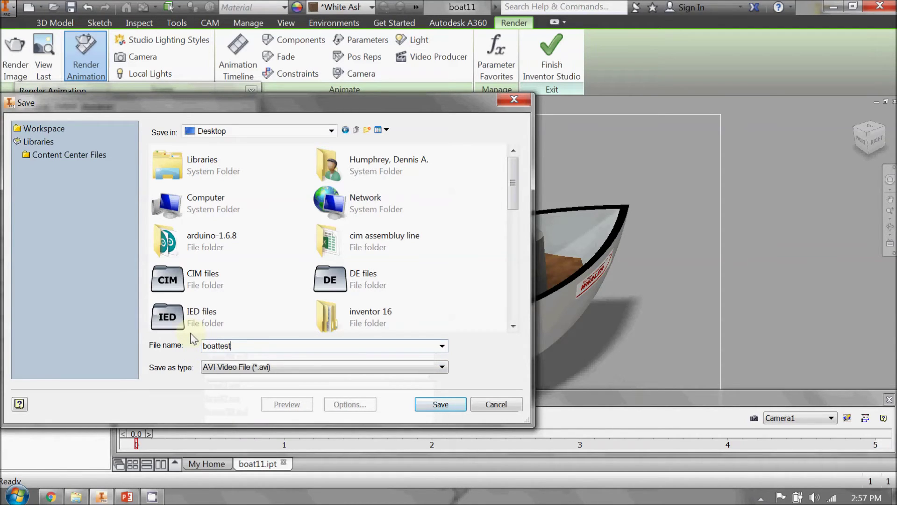
type("33")
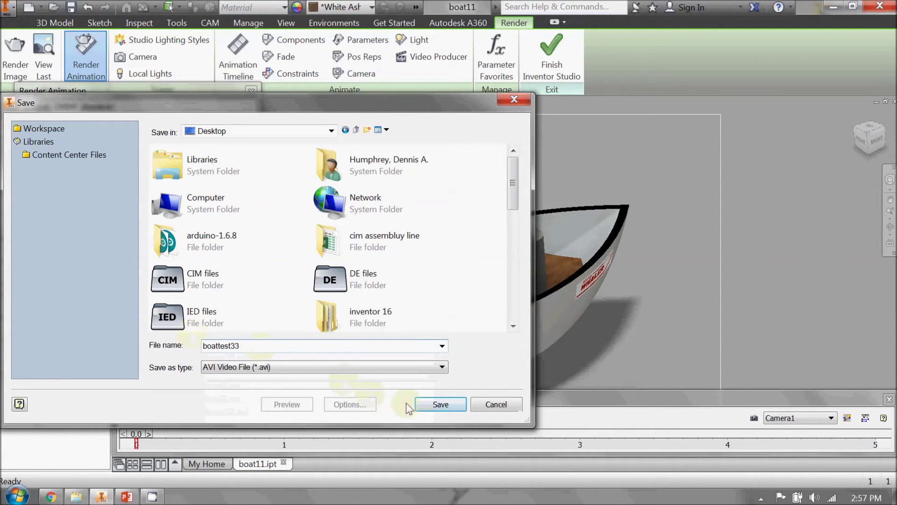
left_click(426, 405)
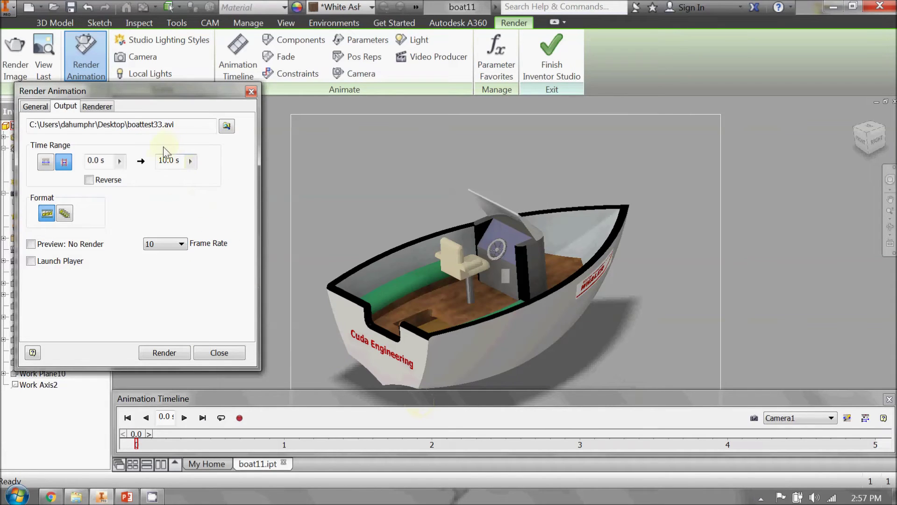
left_click_drag(159, 161, 183, 162)
- Set the animation time range to end at 5 s, keeping the frame rate at 10 fps
type("5")
left_click(159, 243)
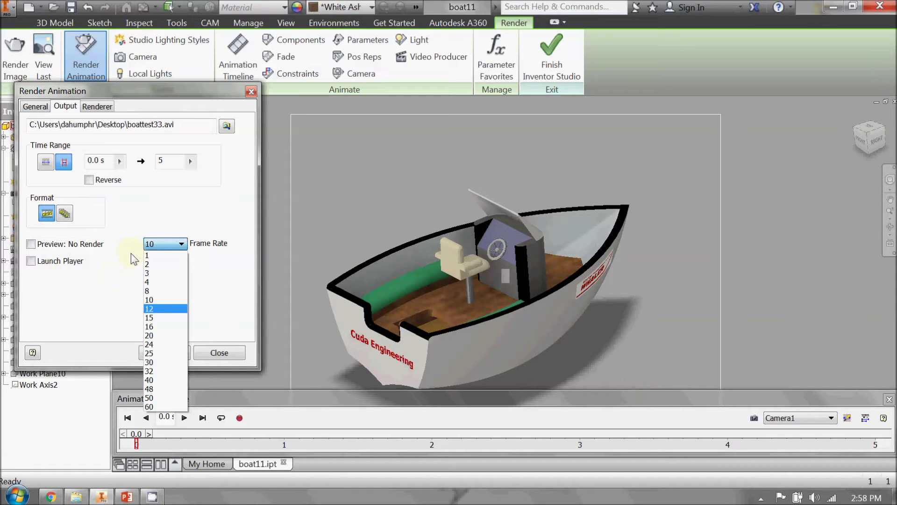
left_click(156, 244)
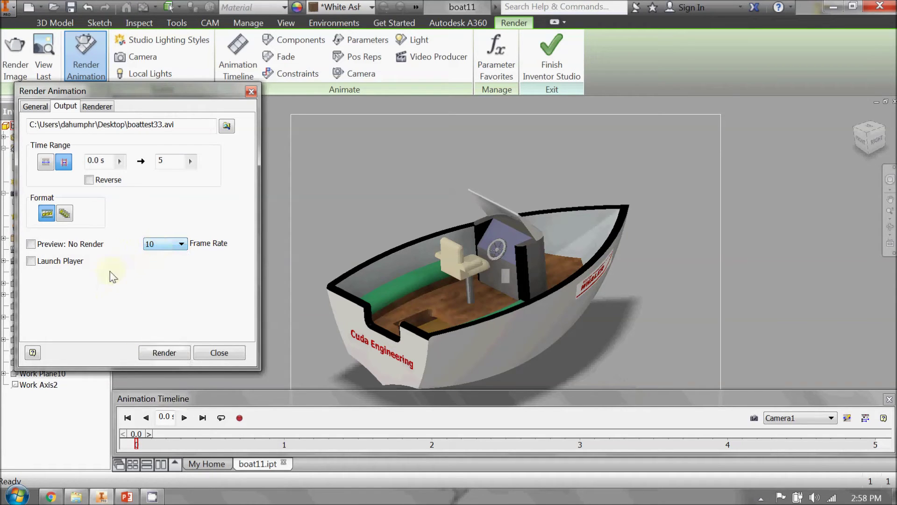
left_click(98, 107)
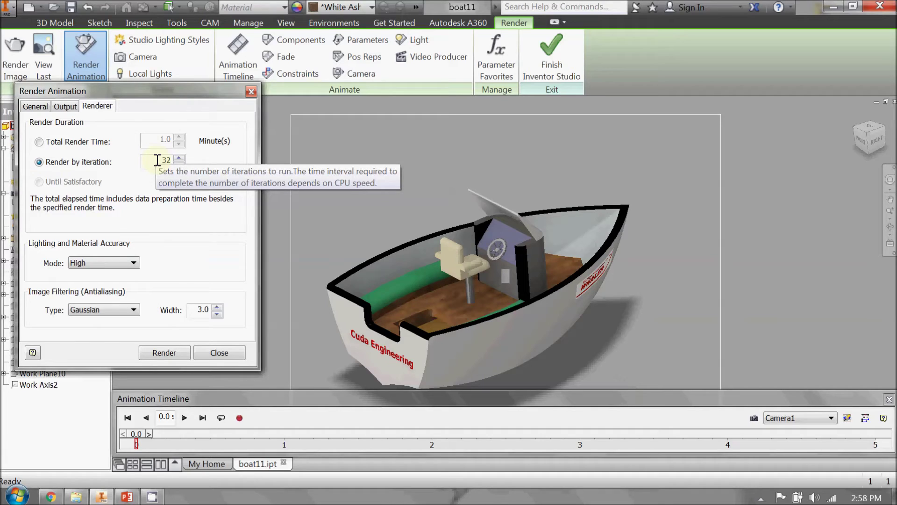
- Replace the 32 render iterations with 20, keeping lighting and material accuracy at High
left_click_drag(157, 161, 180, 162)
type("2")
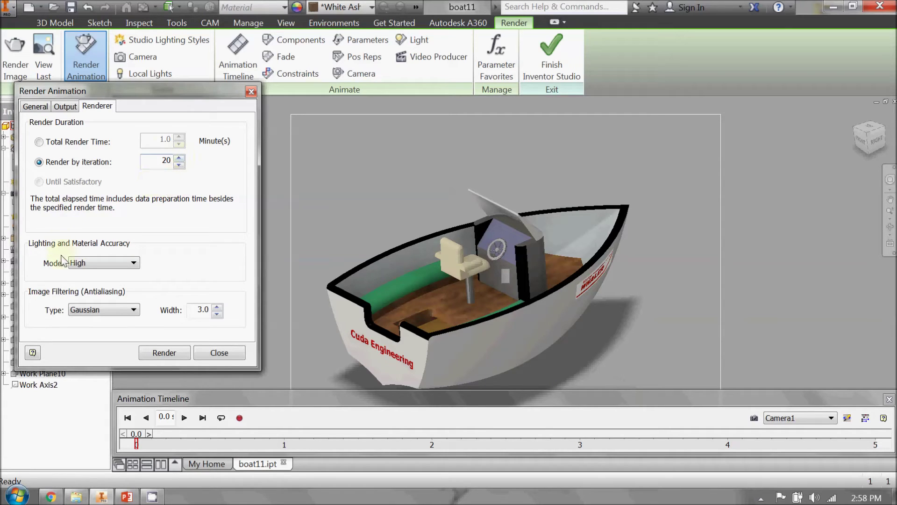
left_click(80, 264)
left_click(78, 265)
- Start the animation render with Microsoft Video 1 compression at quality 76
left_click(165, 353)
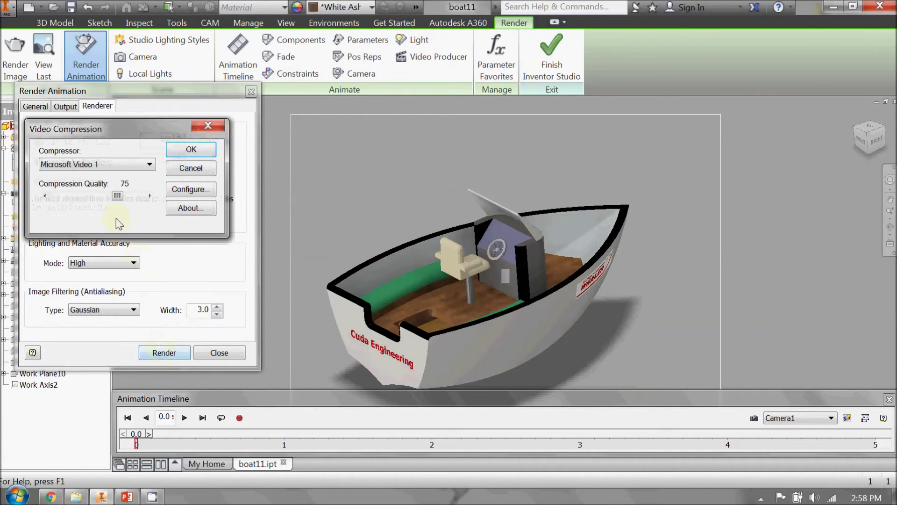
left_click(91, 164)
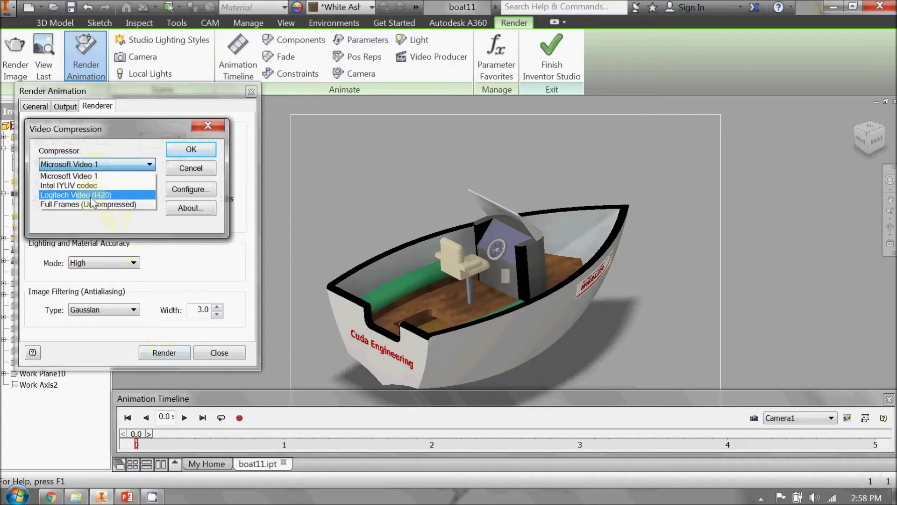
left_click(83, 175)
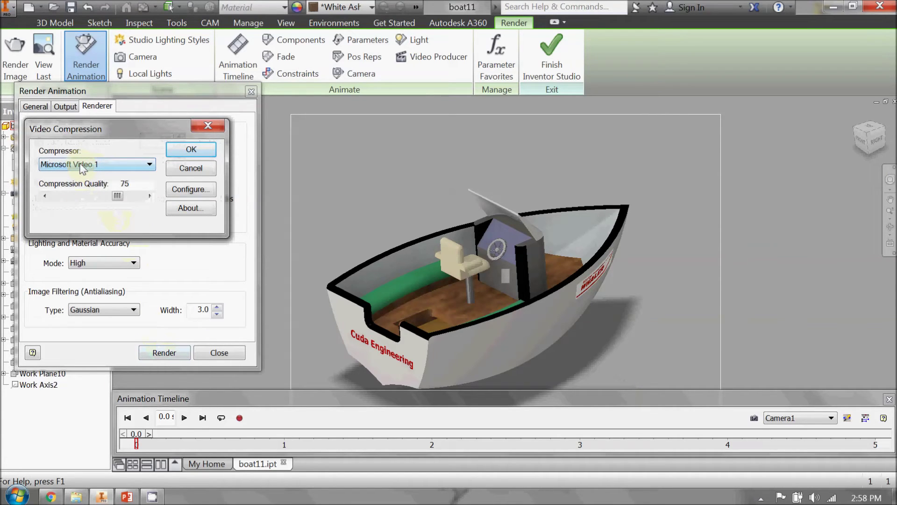
left_click(117, 196)
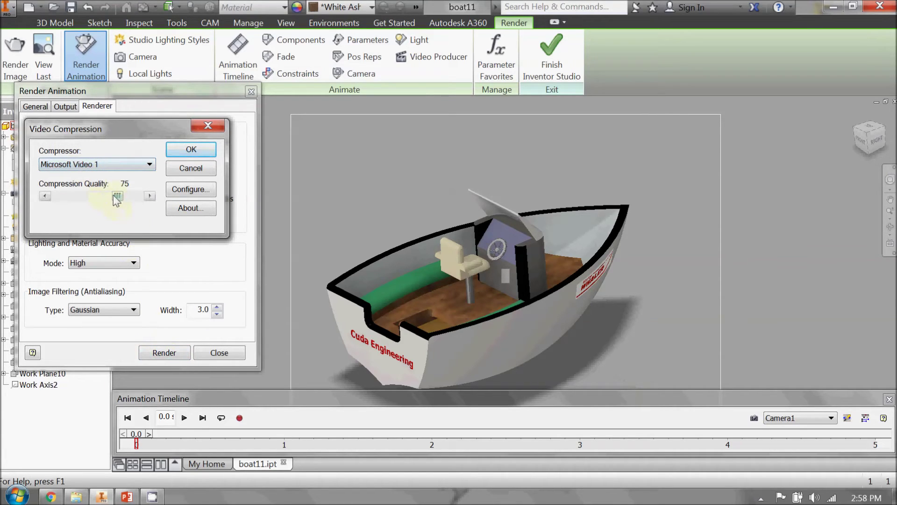
mouse_move(117, 196)
left_mouse_down()
mouse_move(135, 199)
mouse_move(116, 202)
left_mouse_up()
left_click(173, 150)
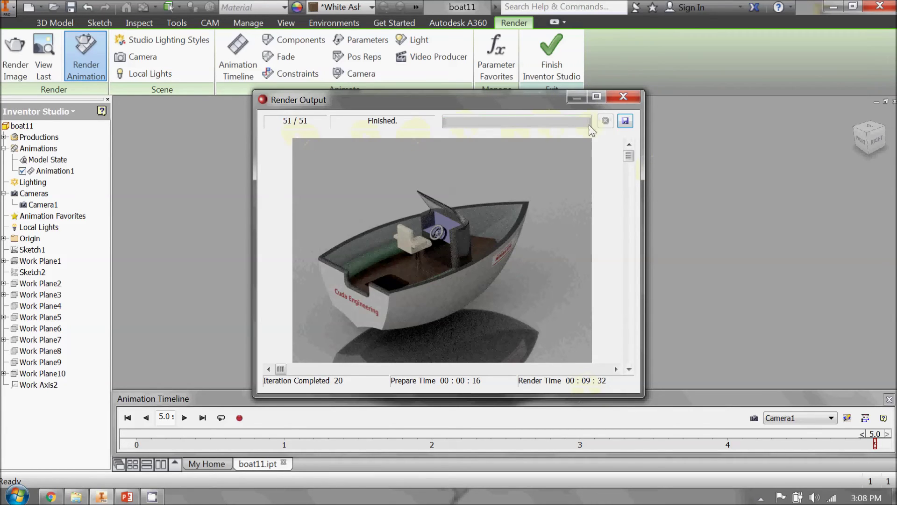
- Close the Render Output window after all 51 frames finish rendering
left_click(626, 97)
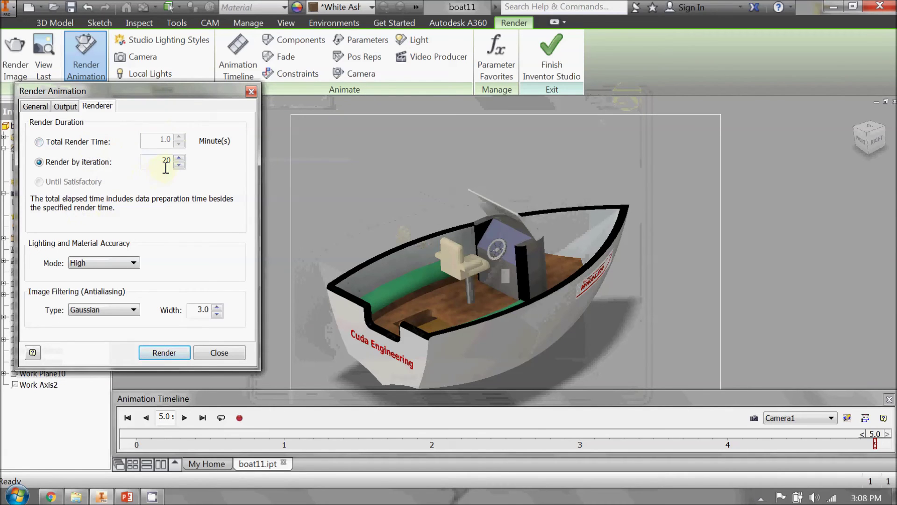
- Begin a re-render over boattest33.avi, cancel it at compression, and close the render settings
left_click(65, 107)
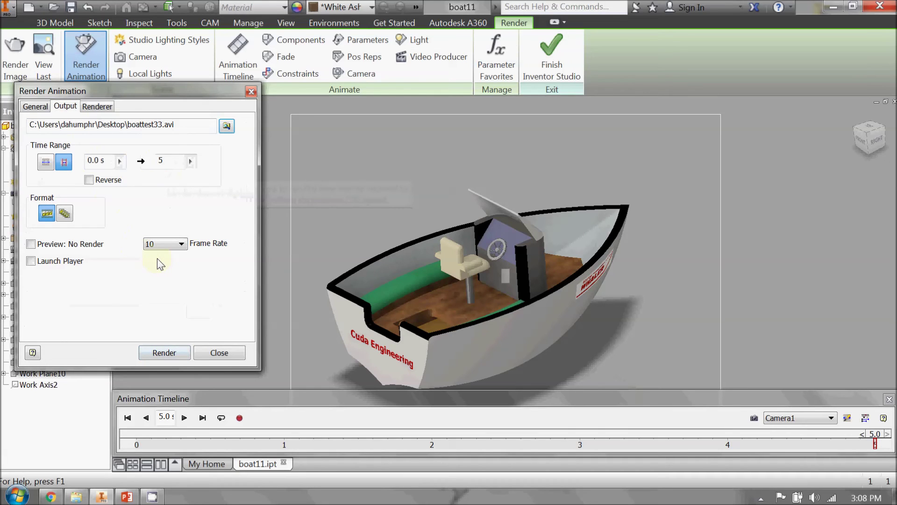
left_click(158, 352)
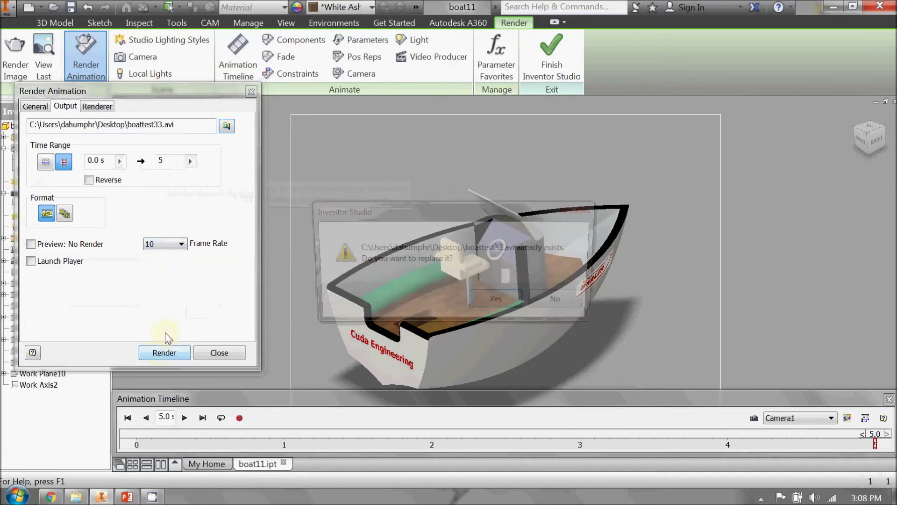
left_click(477, 310)
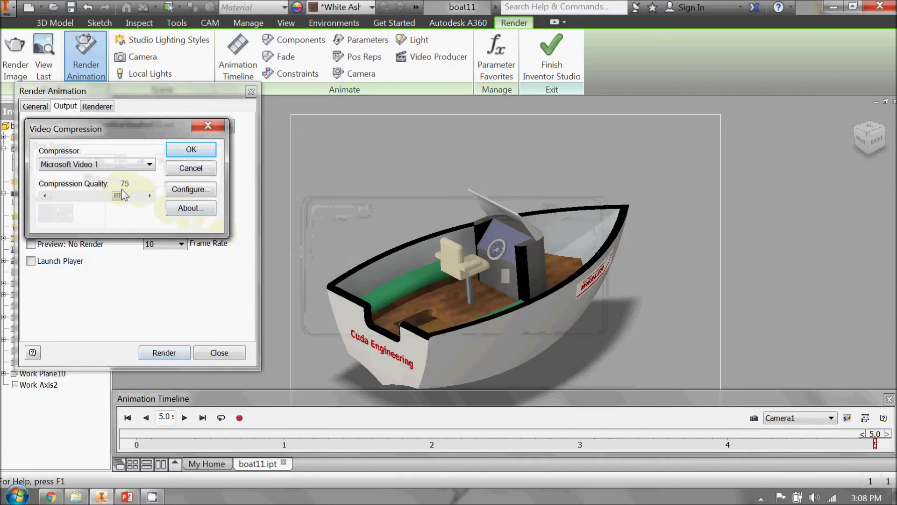
left_click(185, 168)
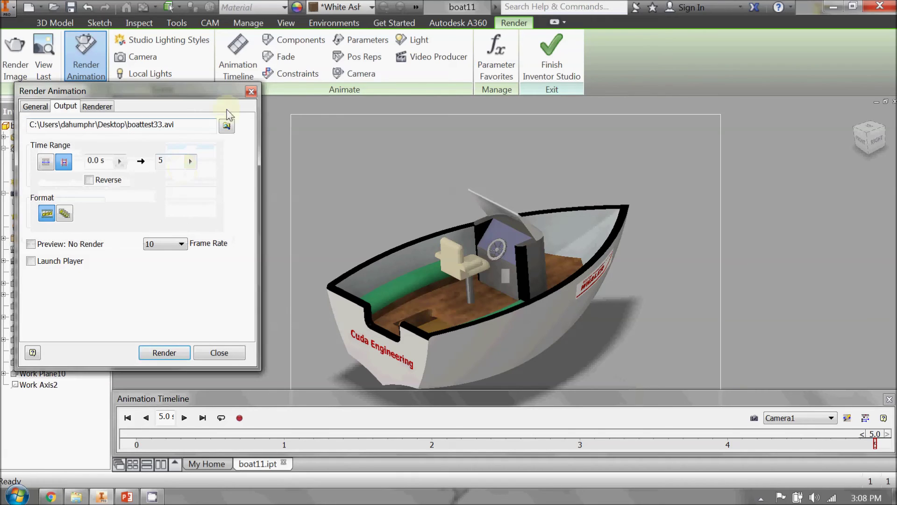
left_click(251, 93)
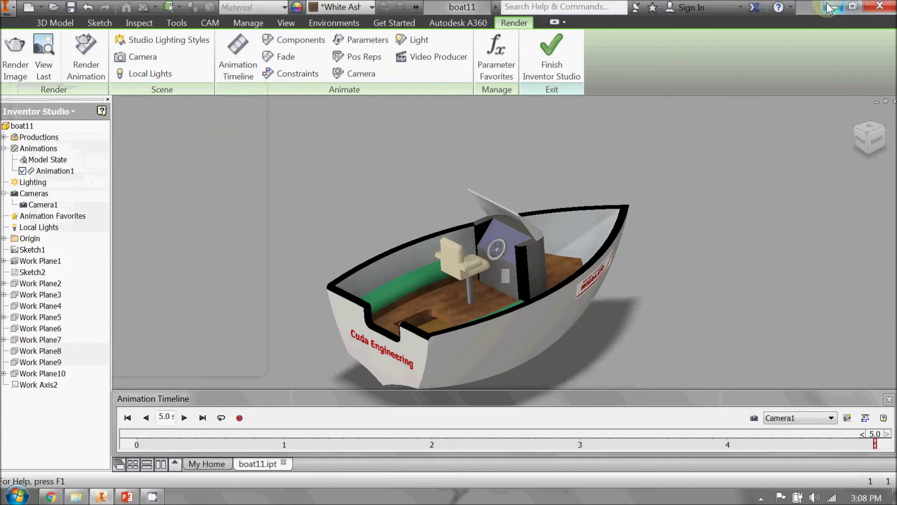
- Play the boattest33 video maximized in Windows Media Player, then close the player
left_click(833, 5)
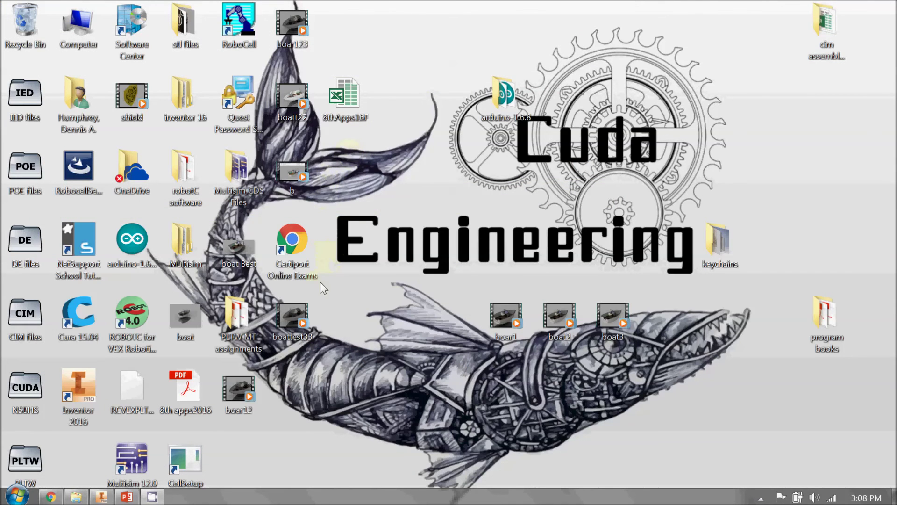
double_click(302, 318)
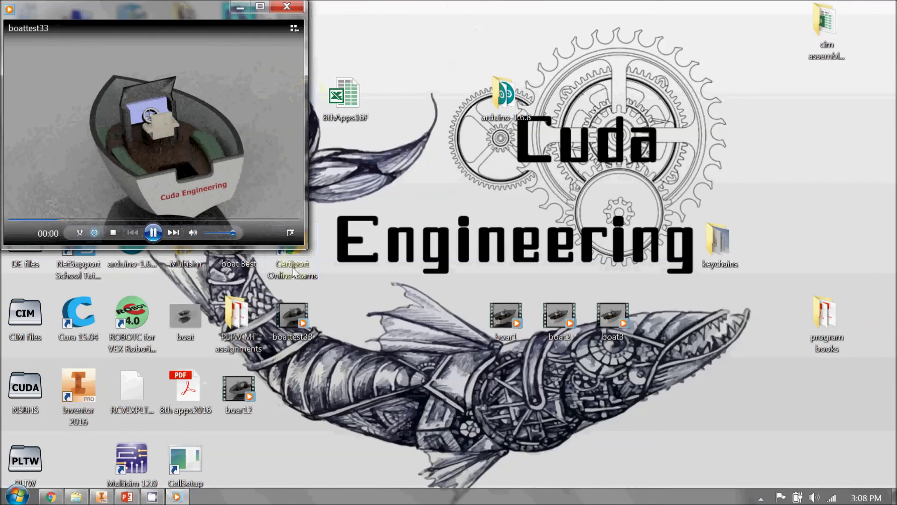
left_click(261, 6)
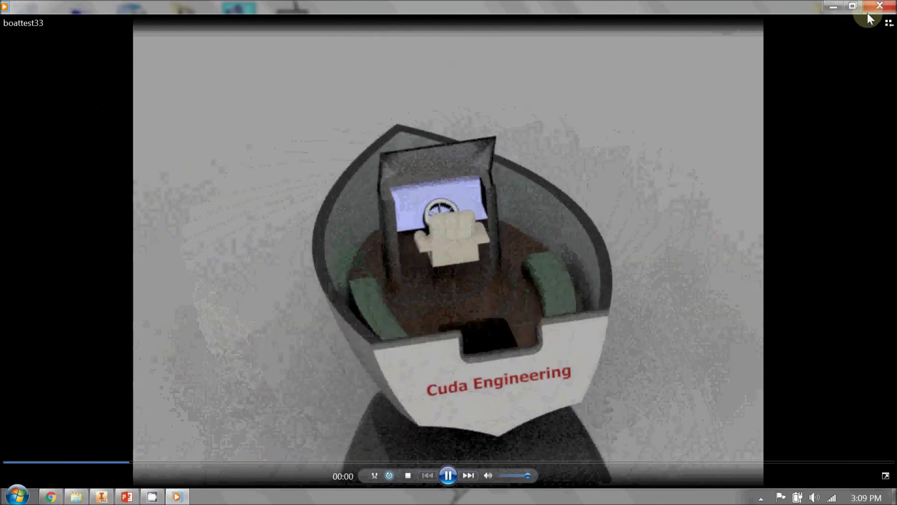
left_click(880, 6)
- Switch the Render Animation lighting style to Cool Light and close the dialog
left_click(101, 497)
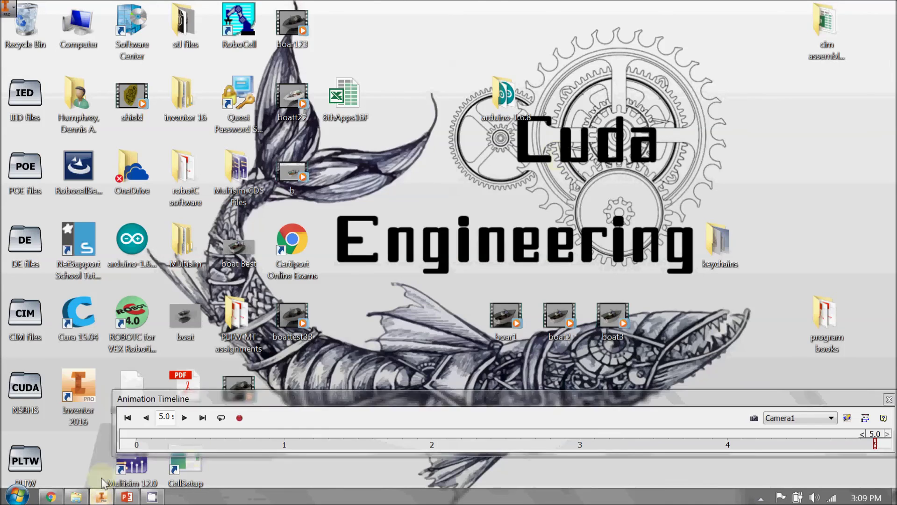
left_click(85, 52)
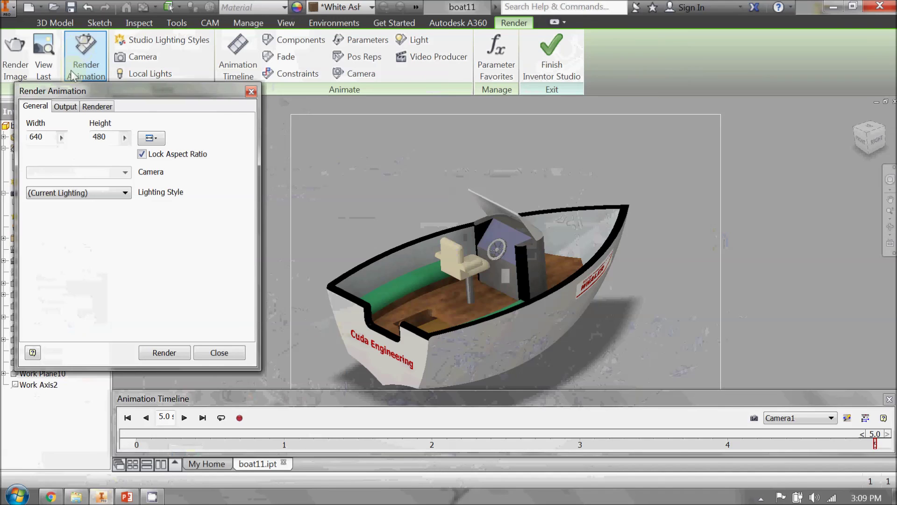
left_click(49, 196)
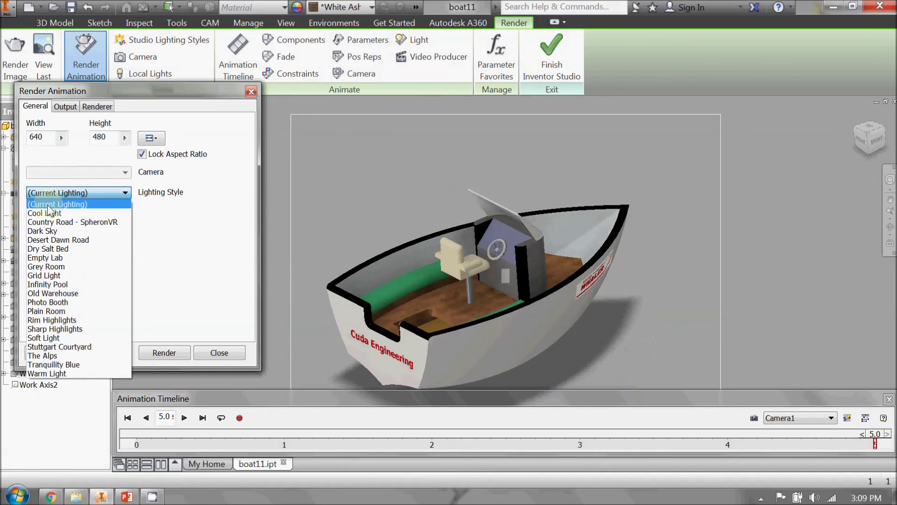
left_click(48, 210)
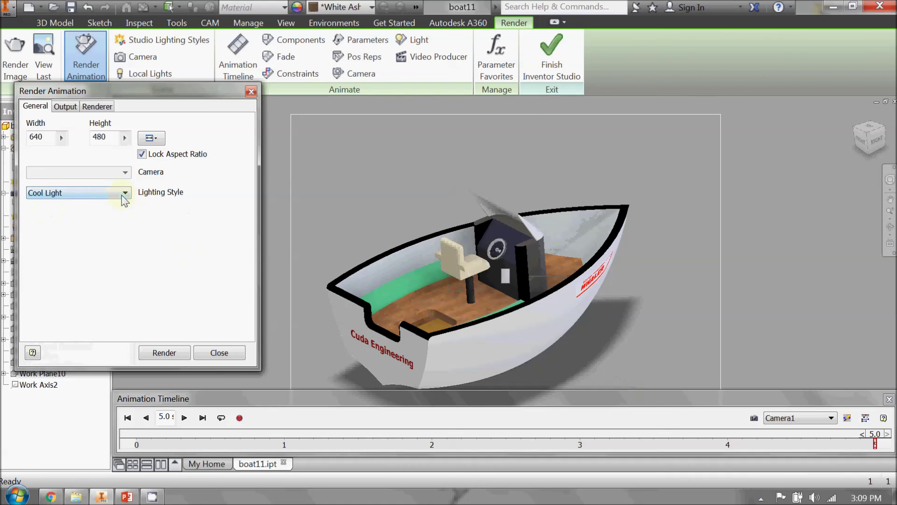
left_click(484, 249)
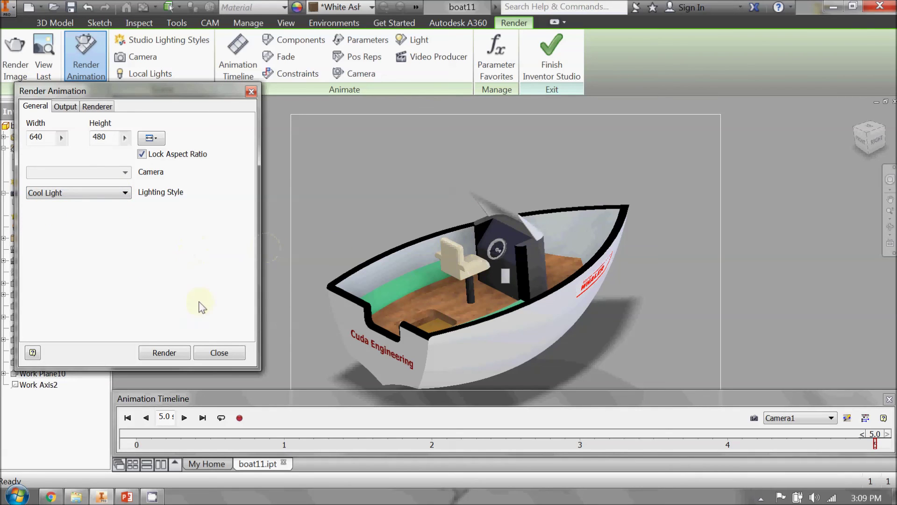
left_click(216, 353)
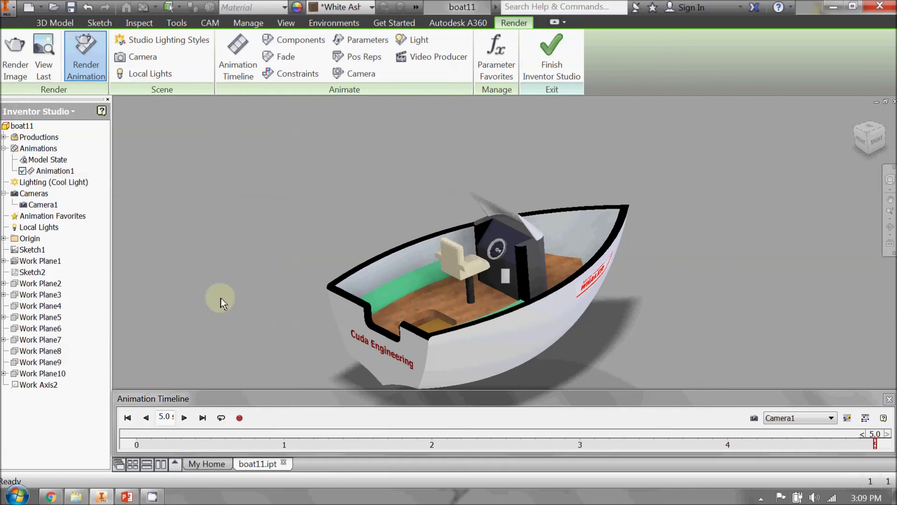